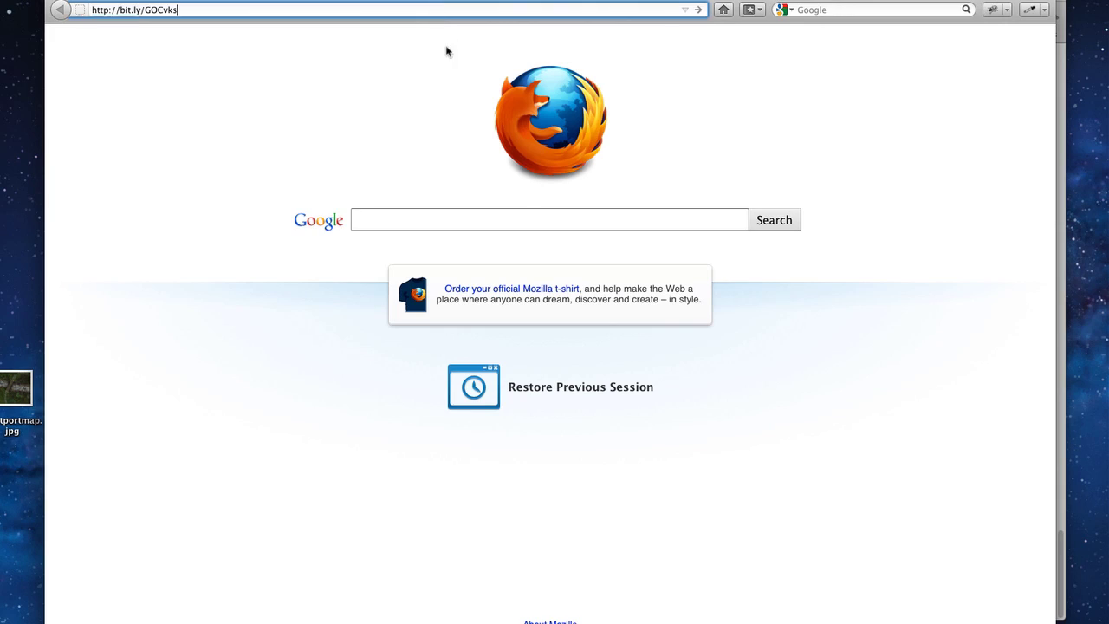
key("Return")
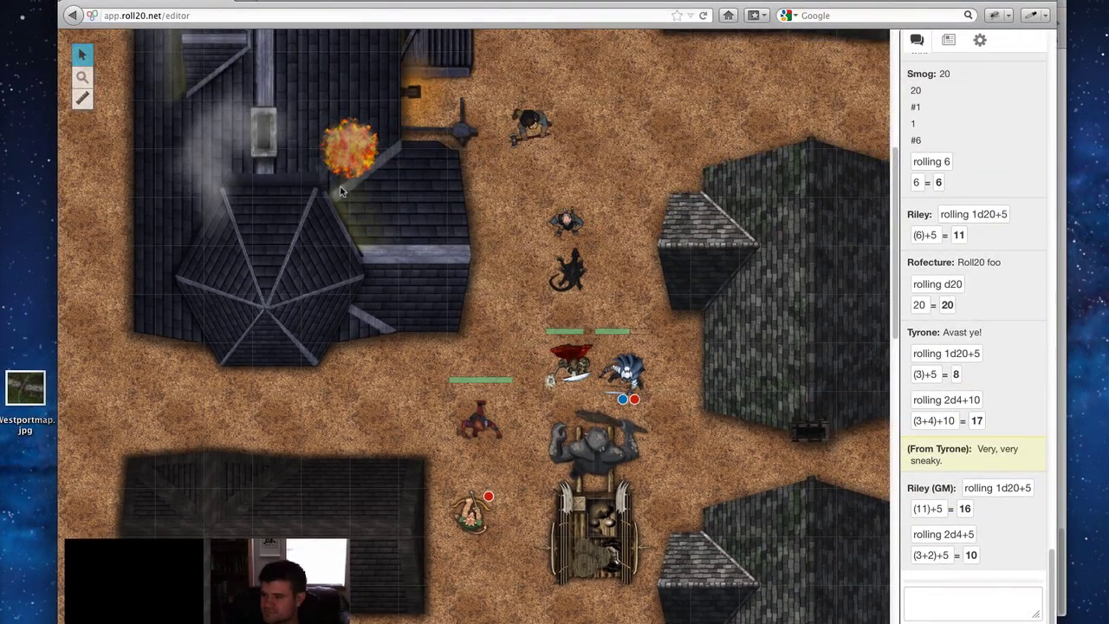
left_click_drag(340, 192, 730, 608)
left_click_drag(312, 182, 773, 547)
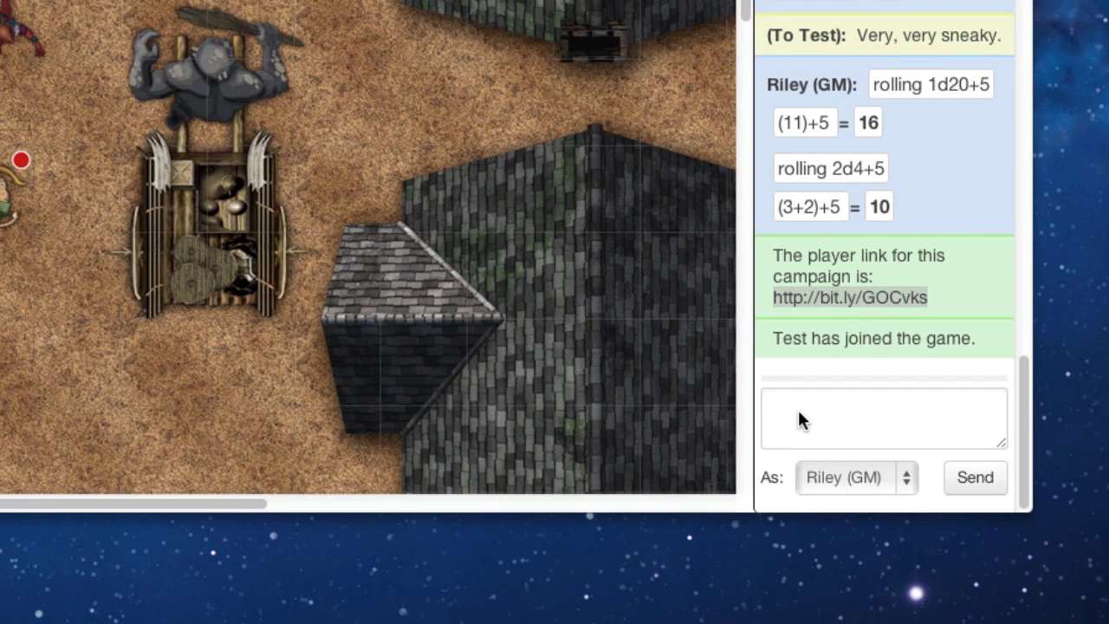
Post the chat message "hello there!" speaking as the character Tyrone
left_click(845, 478)
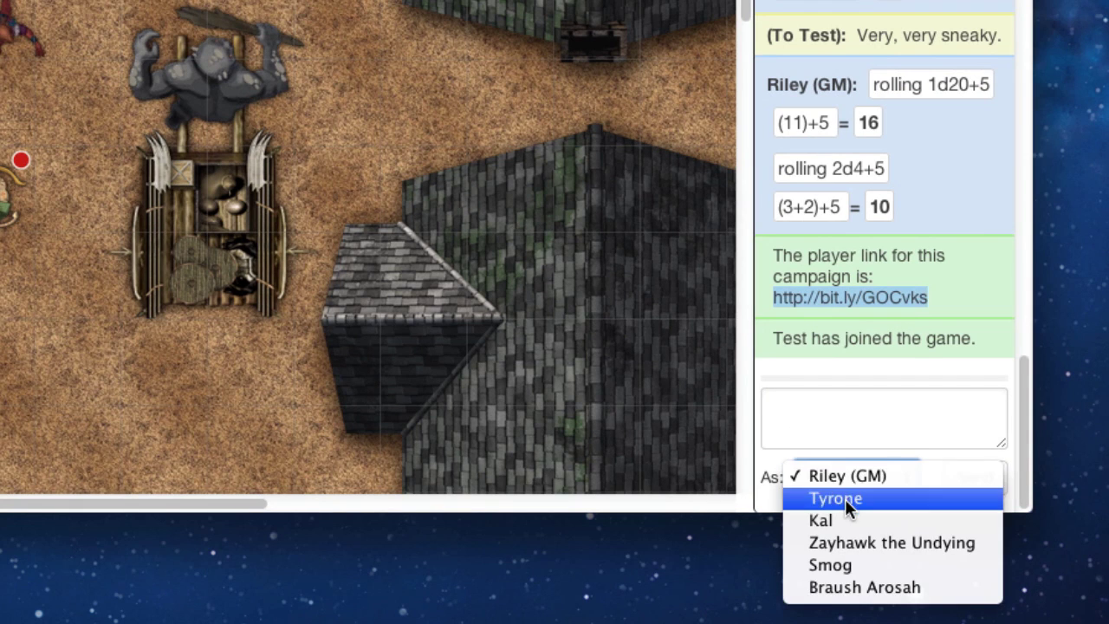
left_click(842, 481)
left_click(842, 424)
type("he")
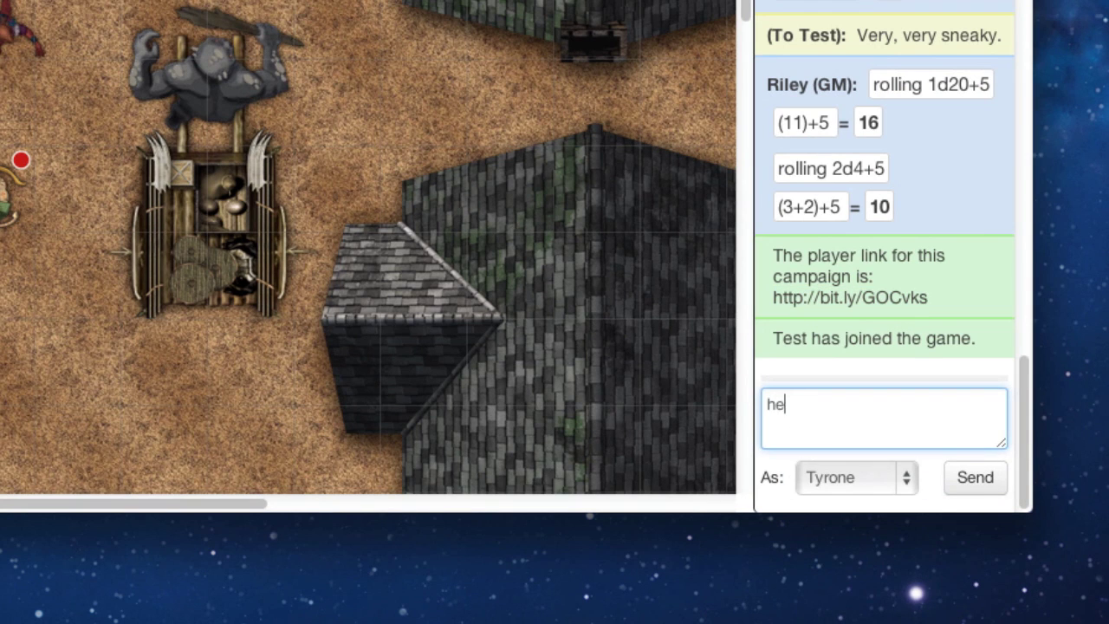
type("llo there!")
key("Return")
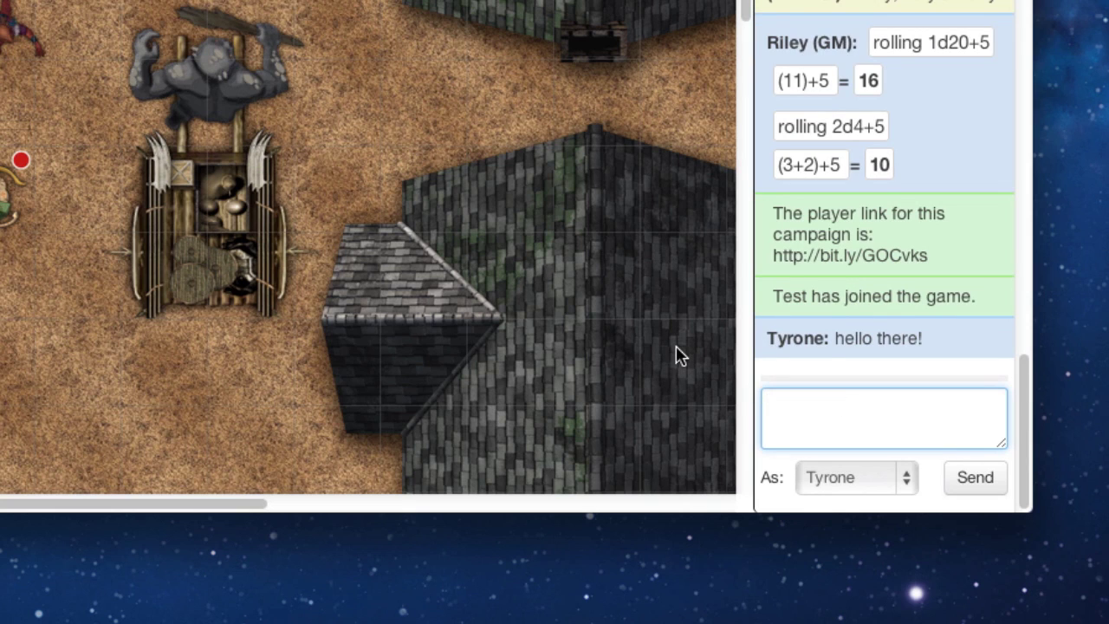
Roll 1d20+5 and 2d4+8 in the chat with the /roll command
type("/roll 1d20+5")
key("Return")
type("/")
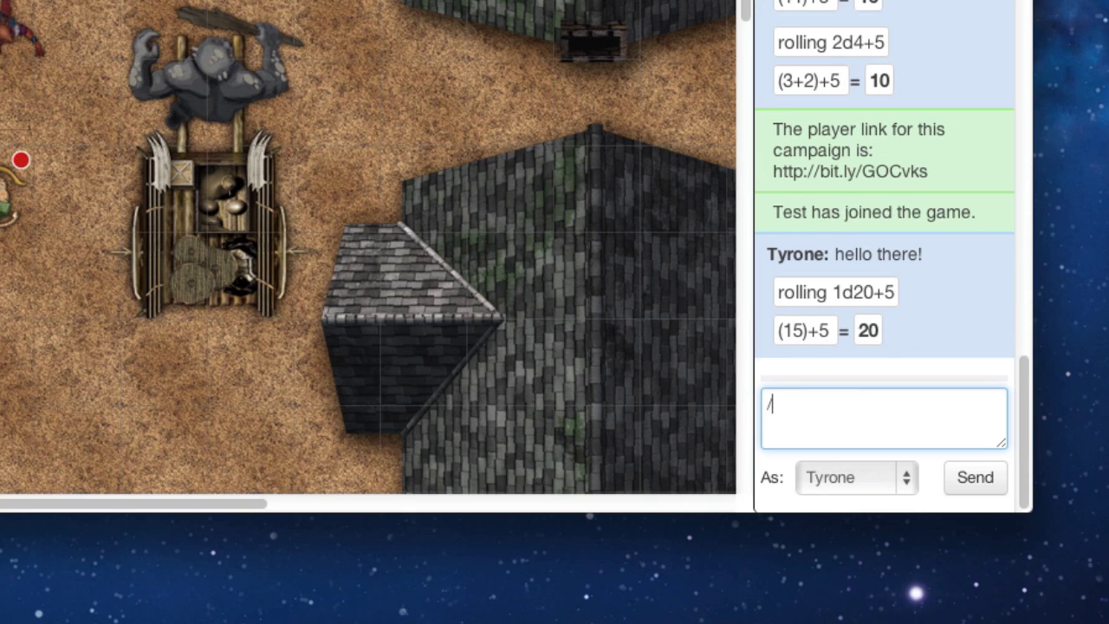
type("roll 2d4+5")
key("Return")
Whisper "hello there, we're being very sneaky" to the player Test with the /w command
type("/w t")
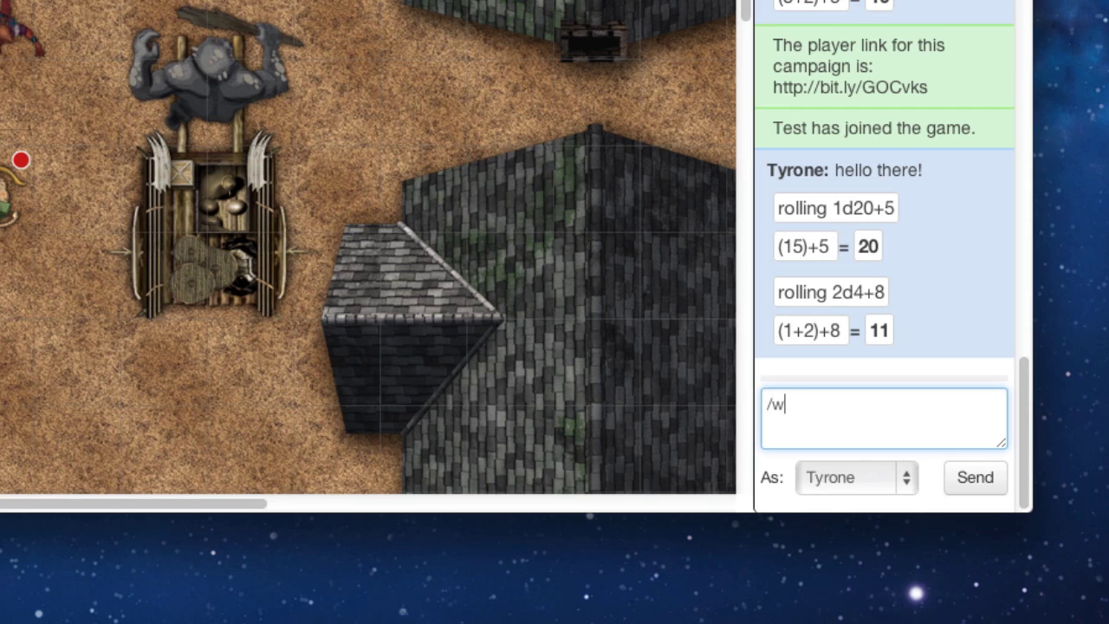
type("est hello")
key("Return")
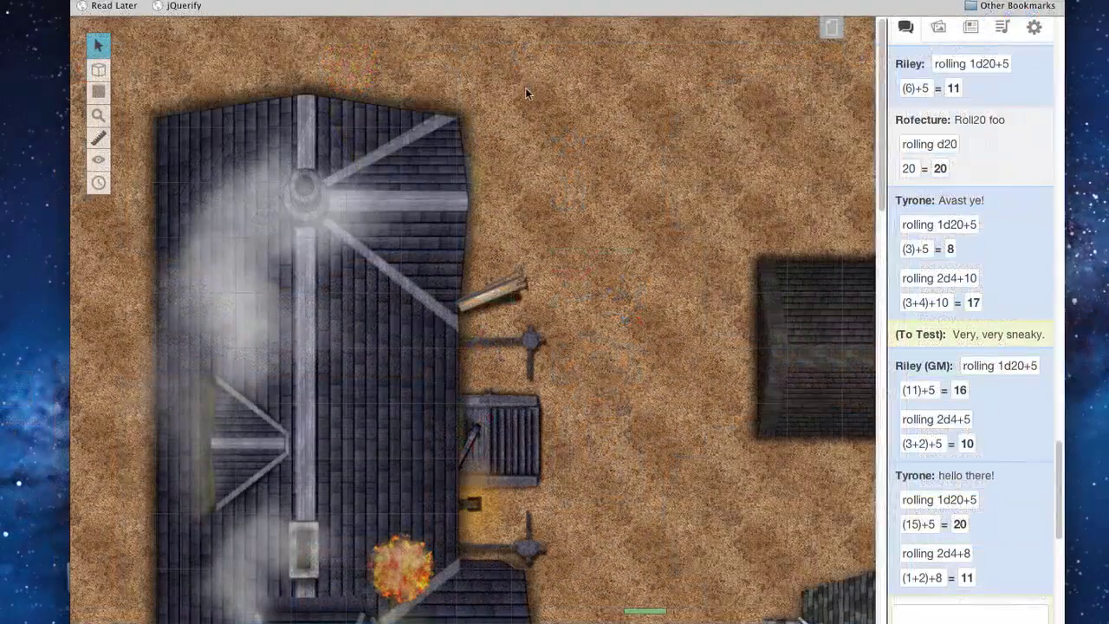
Open the Maps page with the city map, and choose the Troyas page from the page list
left_click(832, 28)
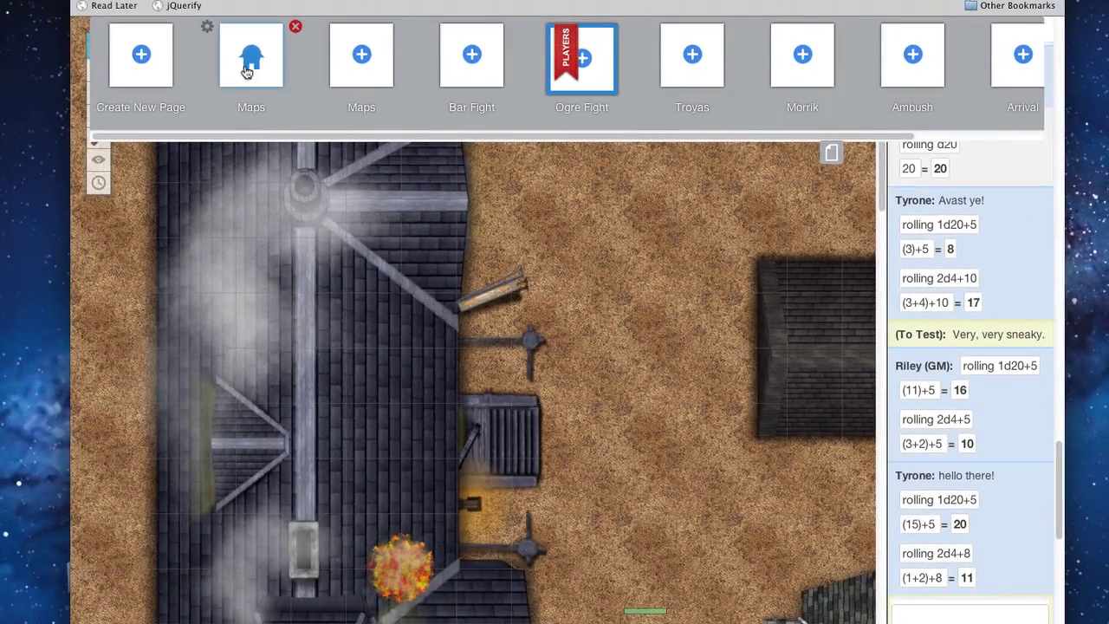
left_click(146, 68)
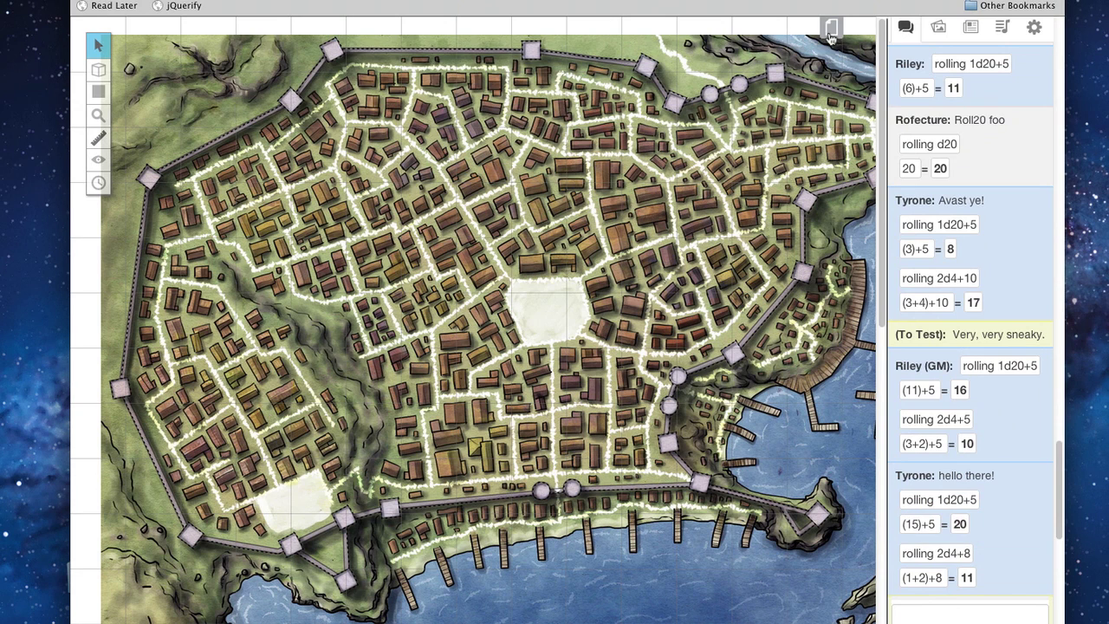
left_click(831, 31)
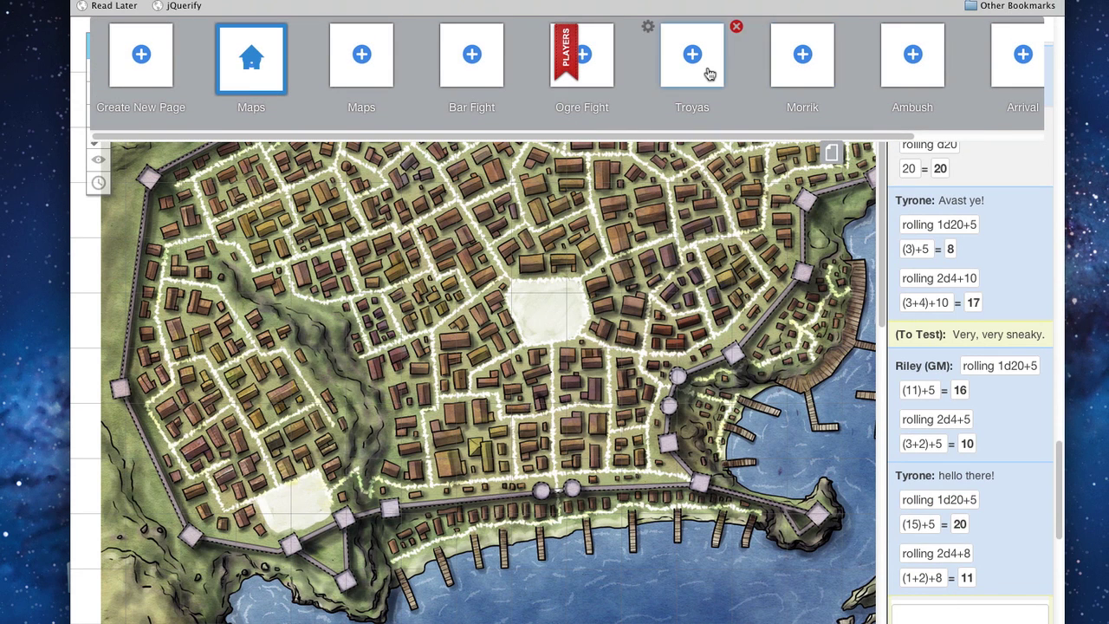
left_click(710, 75)
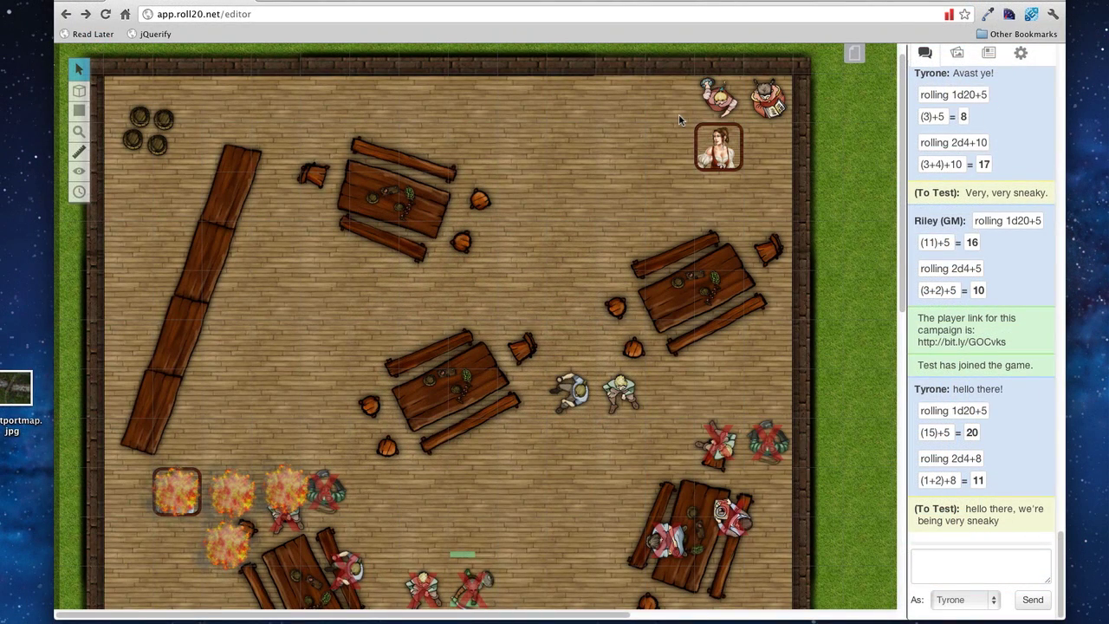
View the lower part of the tavern map and switch back to The Ogre Bombadie page
scroll(679, 113, "down", 3)
left_click(854, 54)
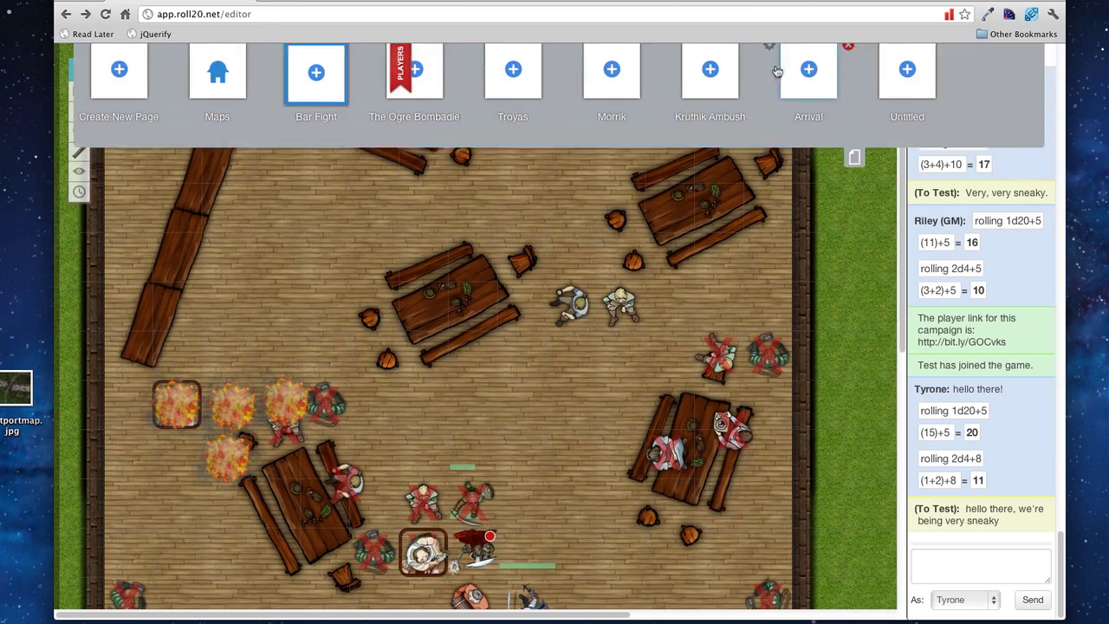
left_click(440, 93)
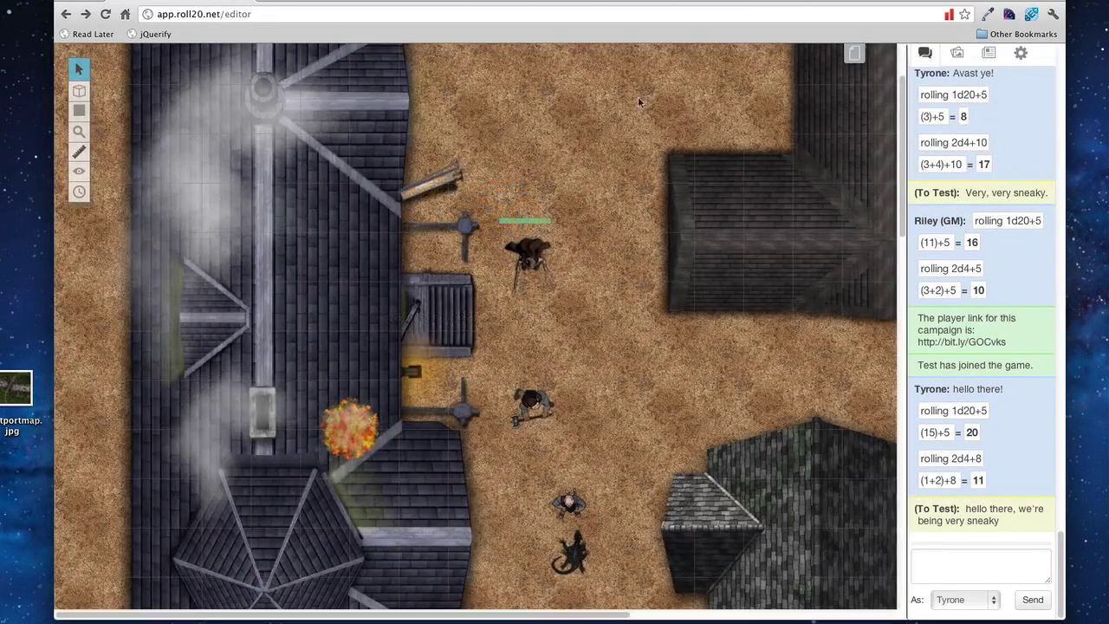
Show the page list, keep the Players ribbon on The Ogre Bombadie page, and hide the list
left_click(856, 54)
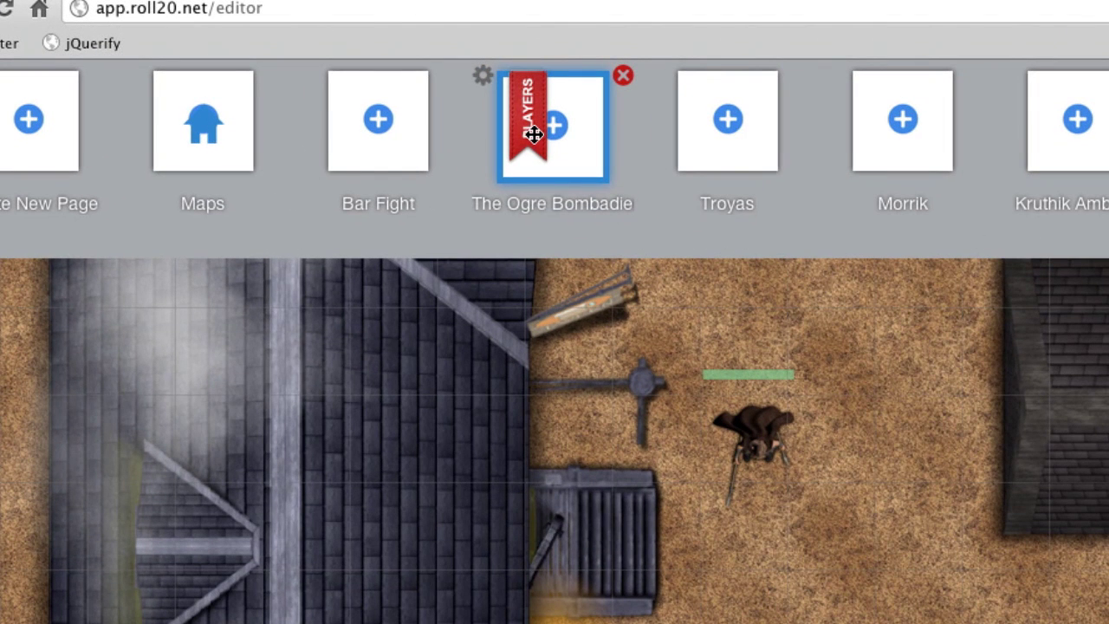
mouse_move(535, 134)
left_mouse_down()
mouse_move(366, 131)
mouse_move(530, 132)
left_mouse_up()
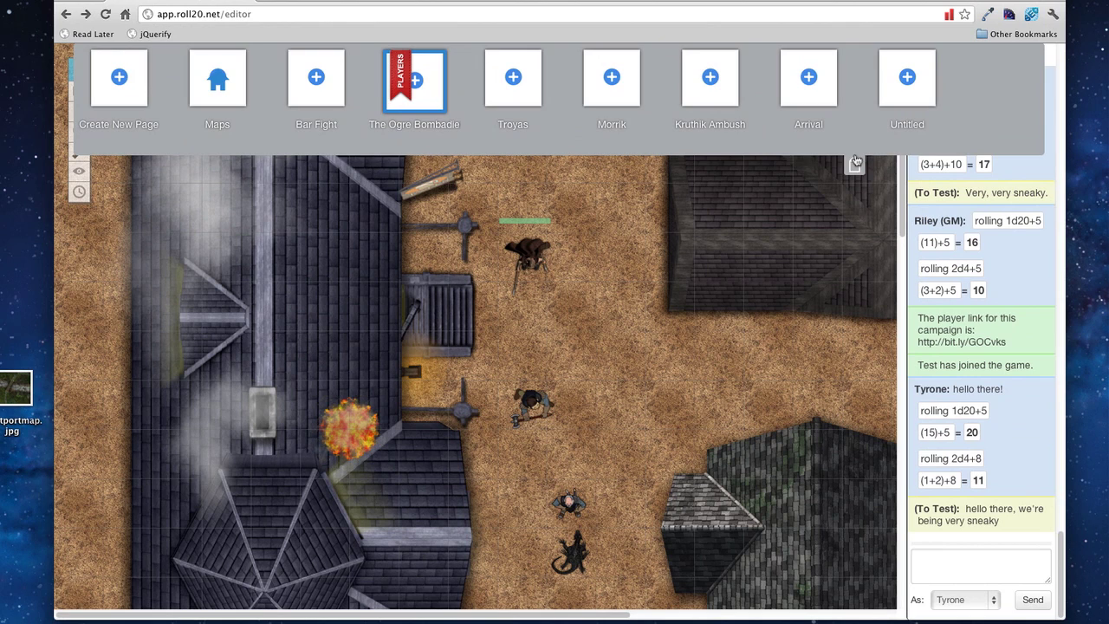
left_click(855, 163)
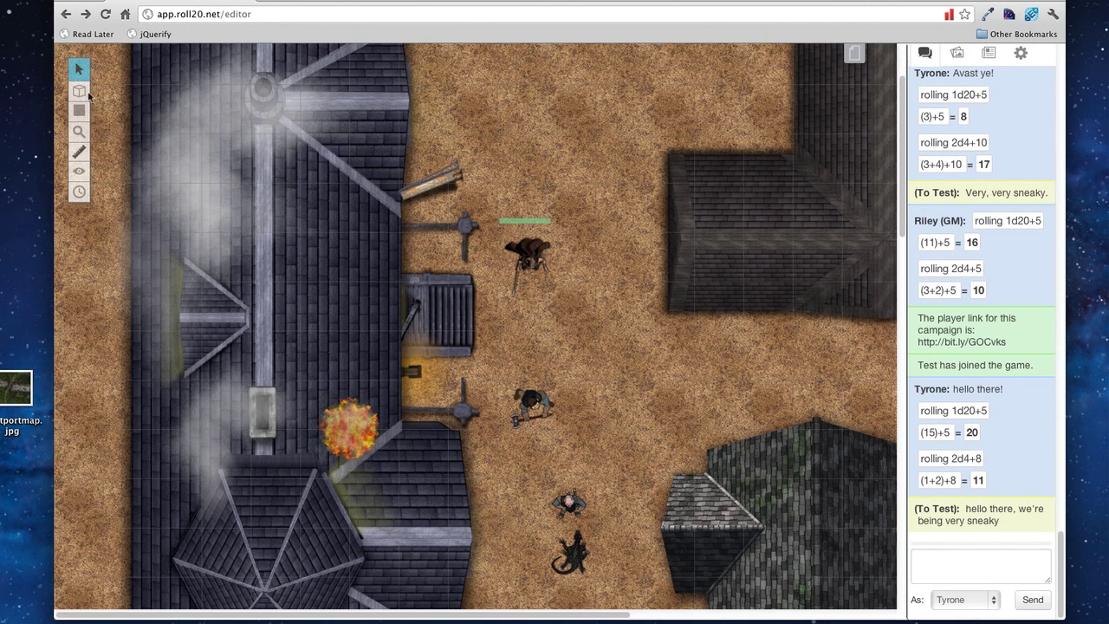
Make Map & Background the active layer
mouse_move(81, 92)
left_click(152, 85)
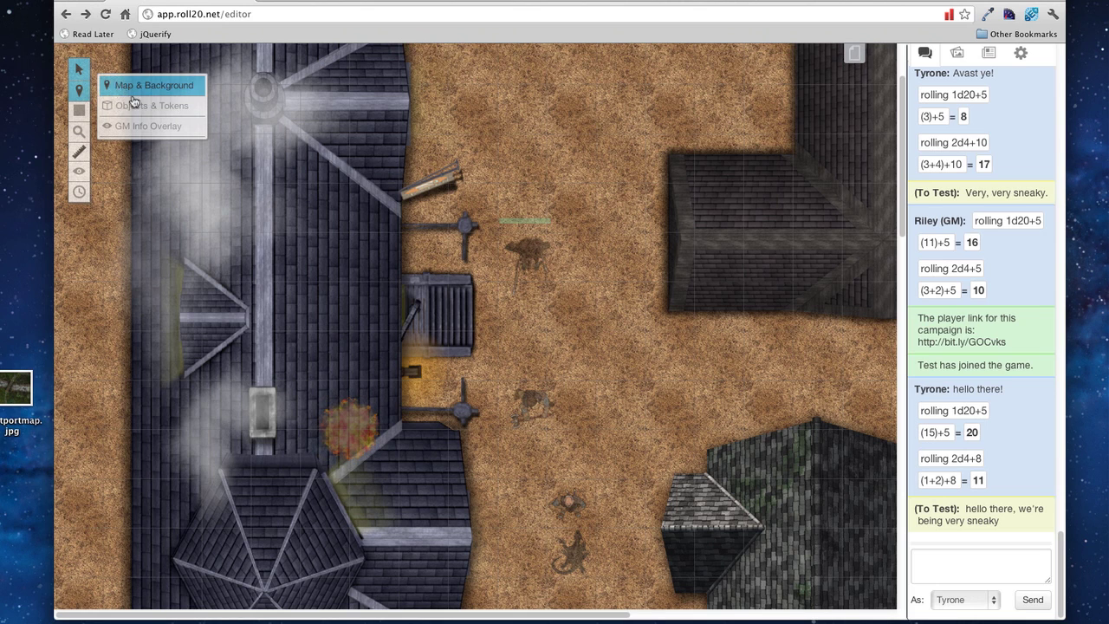
mouse_move(307, 247)
left_mouse_down()
mouse_move(403, 247)
mouse_move(306, 247)
left_mouse_up()
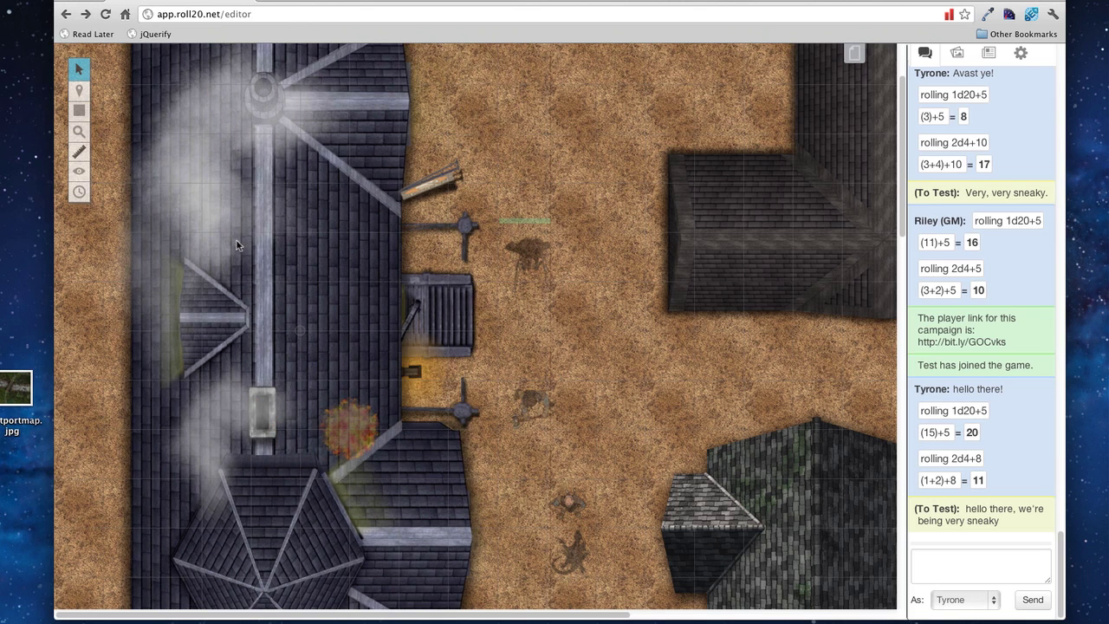
Switch to the Objects & Tokens layer and move the cloaked token one square diagonally toward the lower buildings
mouse_move(80, 91)
left_click(149, 104)
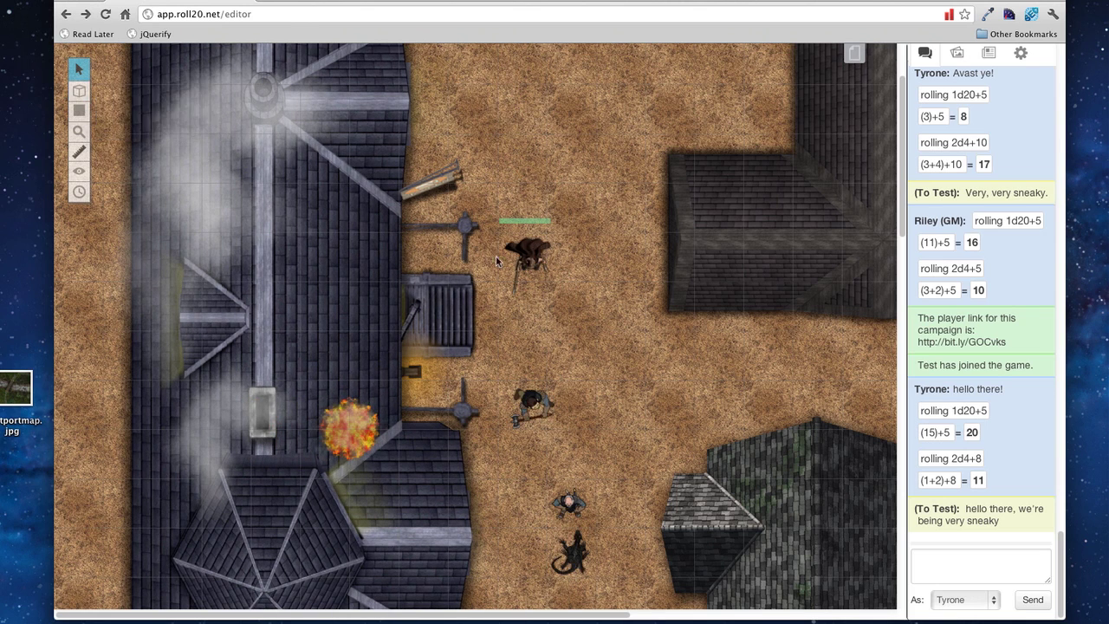
left_click_drag(496, 256, 623, 325)
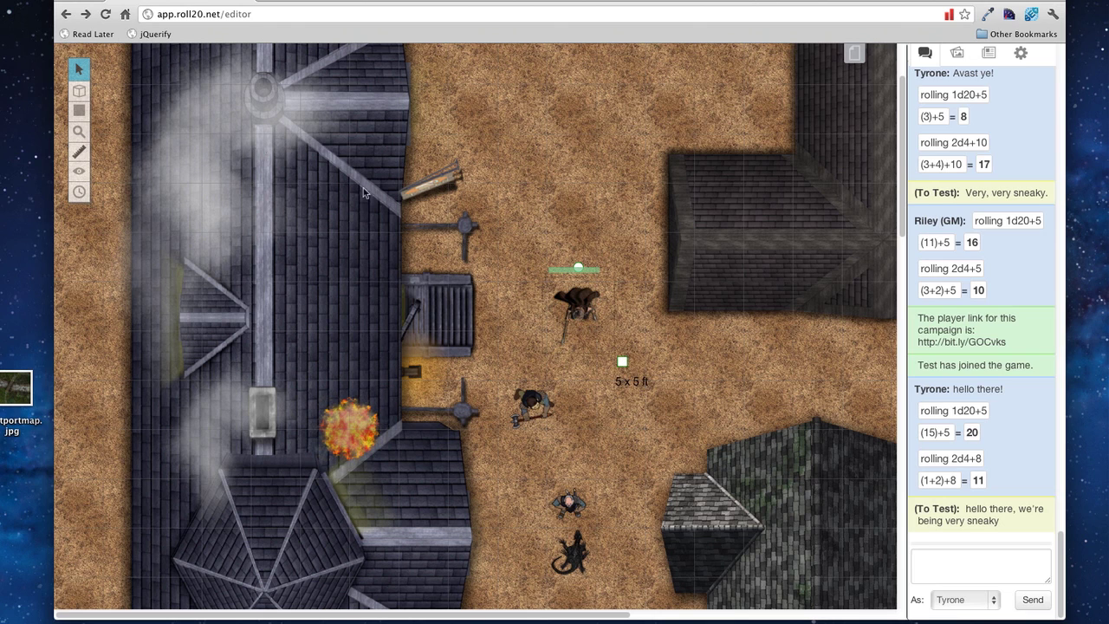
Draw a small freehand mark beside the cloaked token on the GM Info Overlay layer and delete it
mouse_move(80, 92)
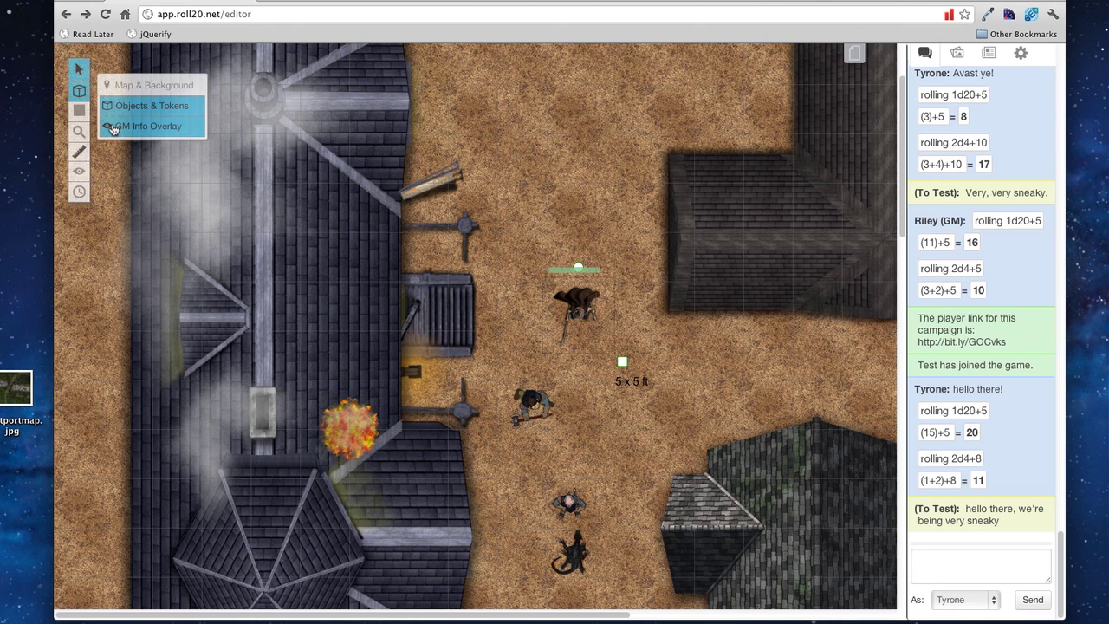
left_click(113, 129)
mouse_move(79, 111)
left_click(143, 147)
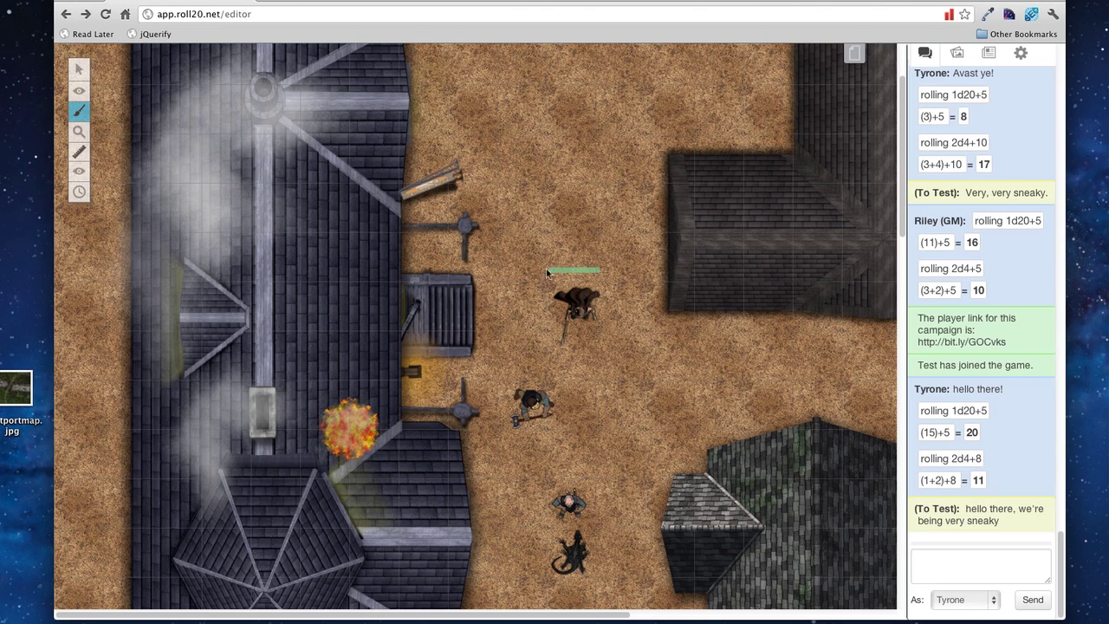
mouse_move(546, 270)
left_mouse_down()
mouse_move(621, 367)
mouse_move(563, 264)
mouse_move(540, 265)
left_mouse_up()
key("Delete")
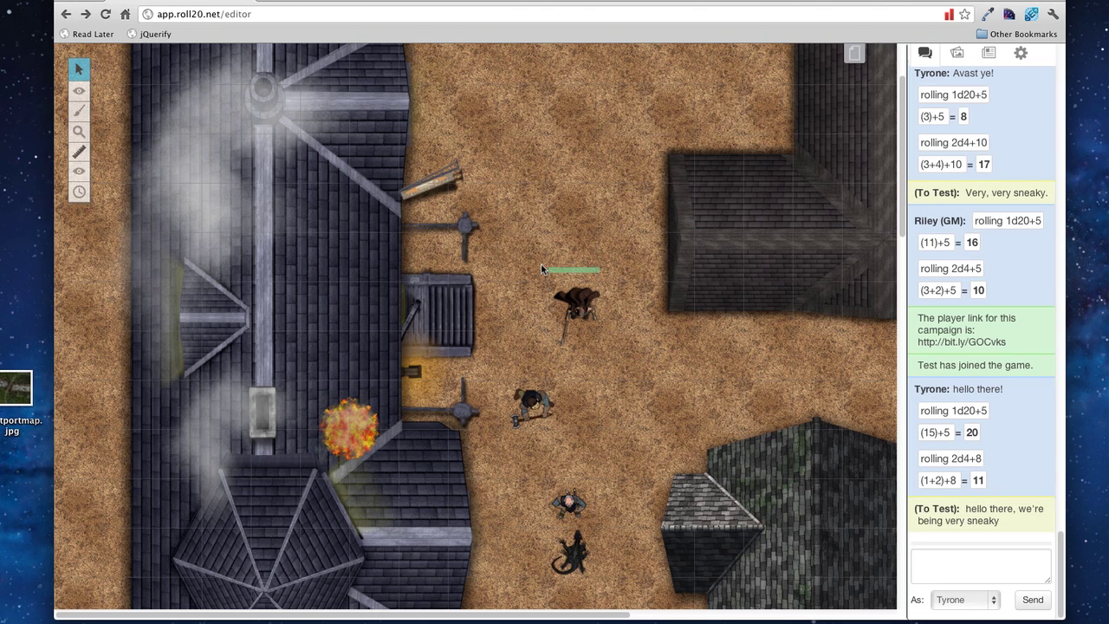
Return to the Objects & Tokens layer, resize the cloaked token slightly smaller, and rotate it
mouse_move(80, 92)
left_click(113, 108)
left_click(582, 310)
left_click_drag(621, 361, 682, 433)
left_click_drag(659, 395, 642, 382)
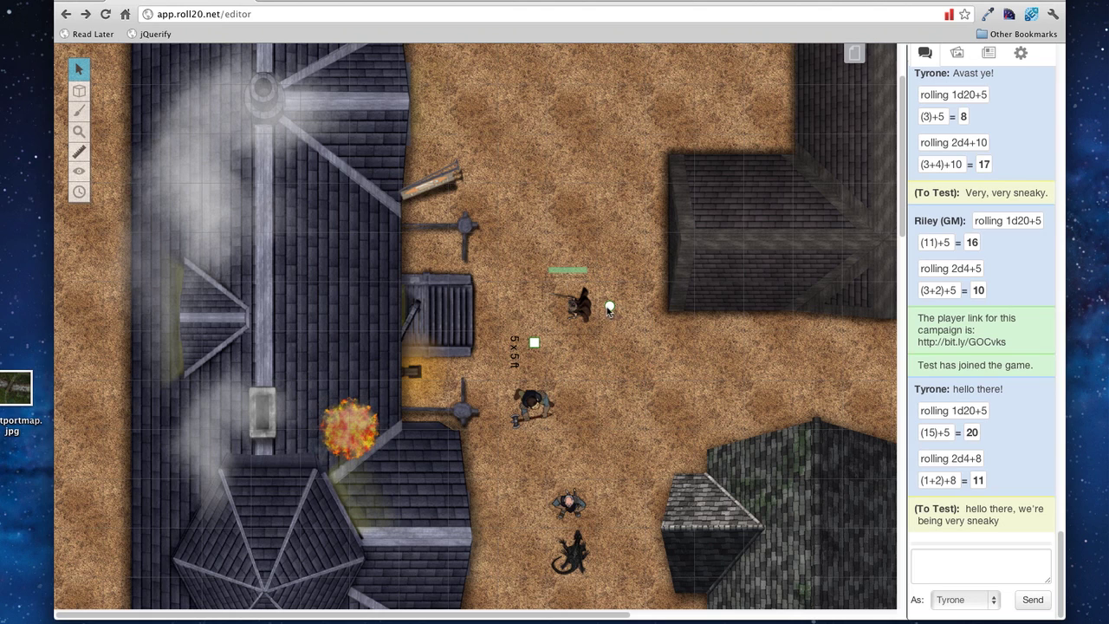
mouse_move(571, 267)
left_mouse_down()
mouse_move(544, 277)
mouse_move(570, 267)
left_mouse_up()
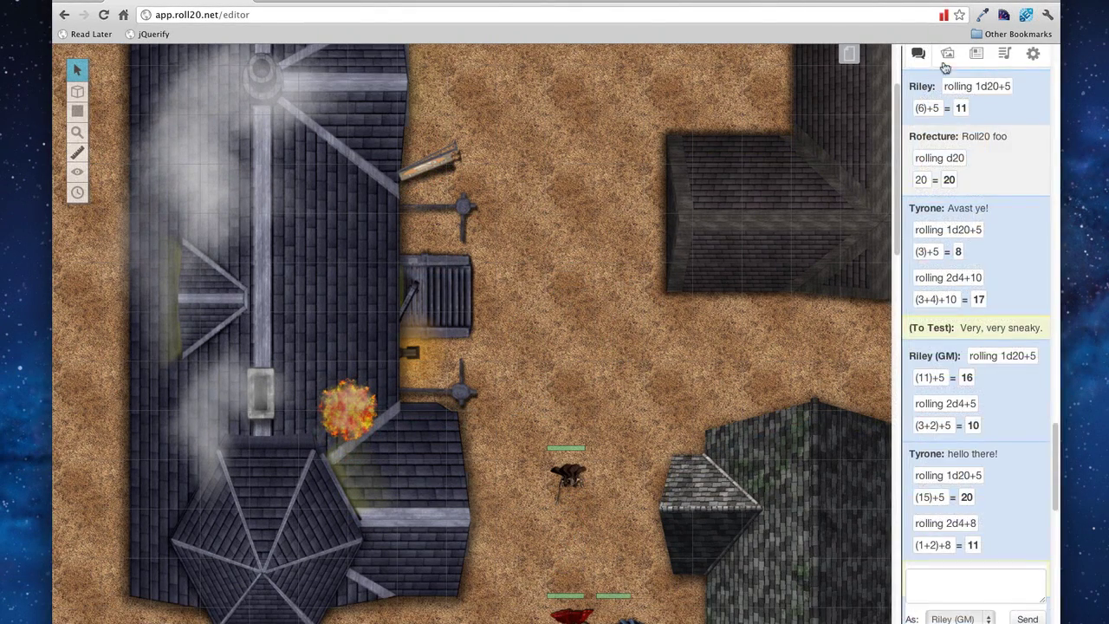
Search the art library for "dragon"
left_click(948, 55)
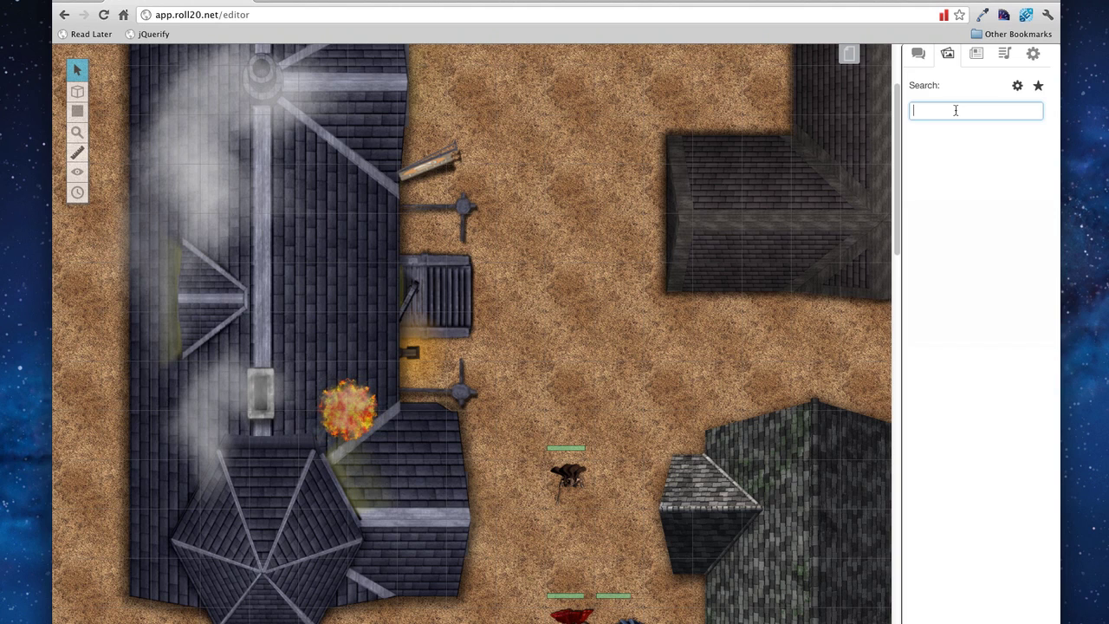
type("dragon")
key("Return")
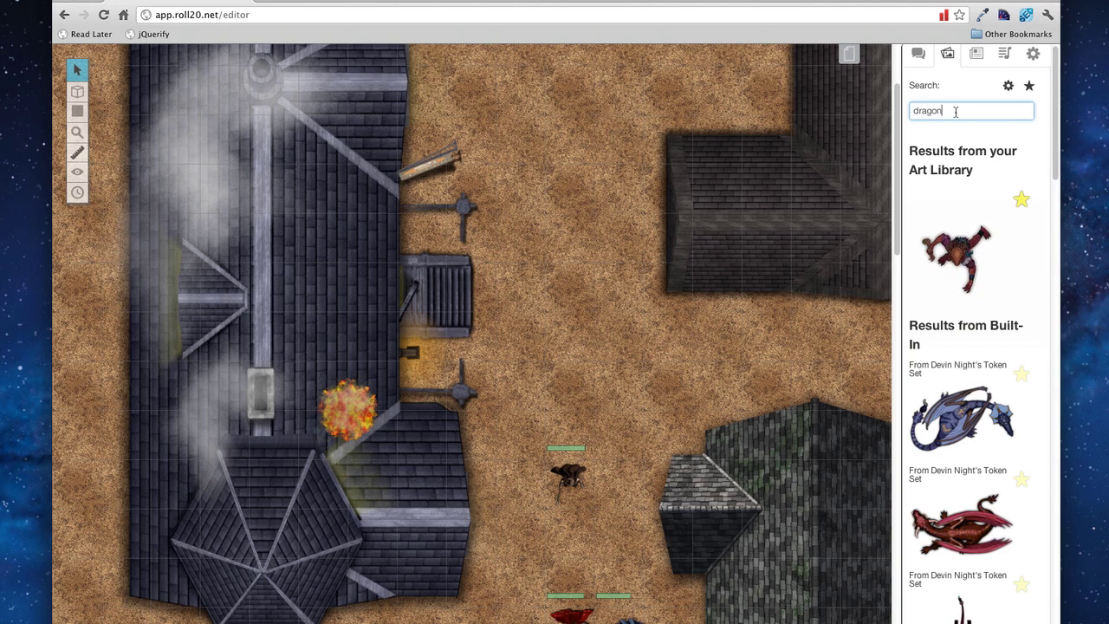
Mark the brown winged dragon with the raised tail as a favorite among the web results
scroll(961, 256, "down", 8)
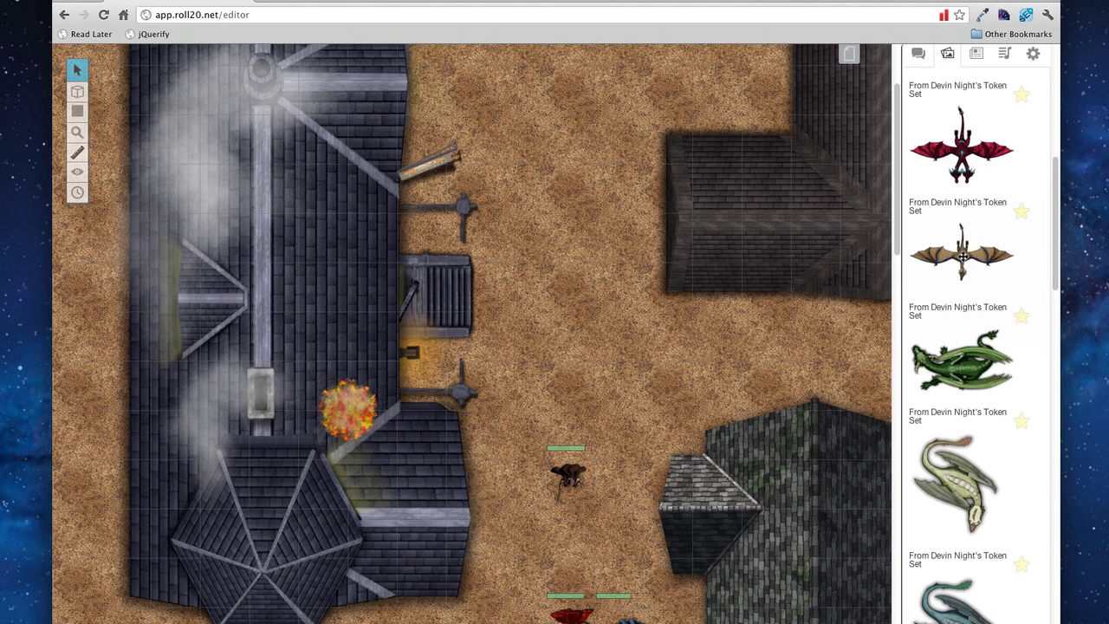
scroll(962, 255, "down", 10)
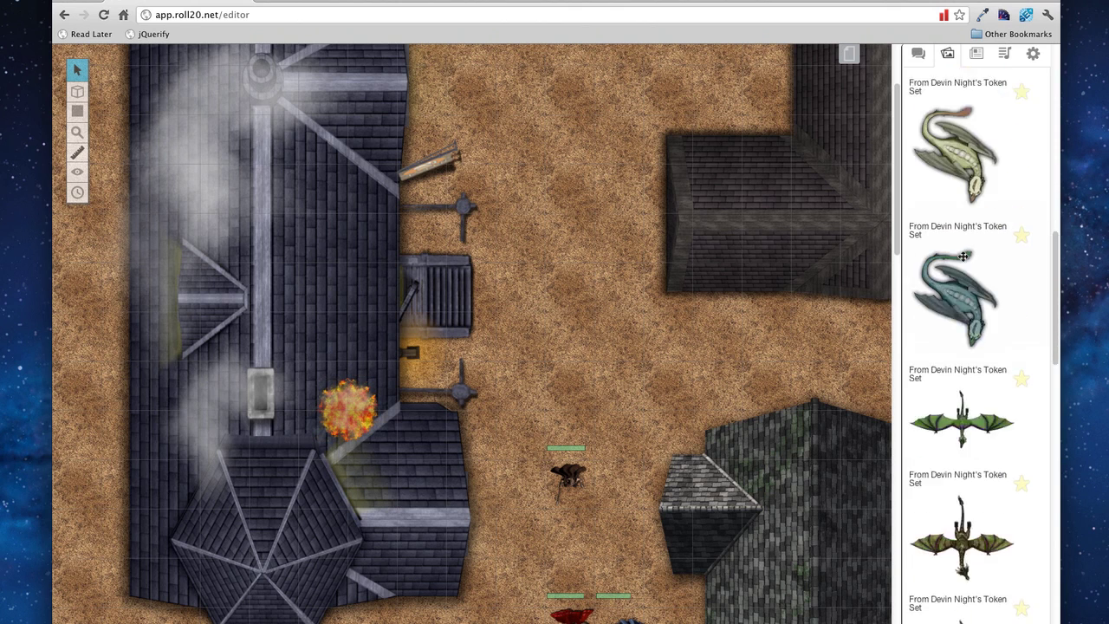
scroll(962, 255, "down", 10)
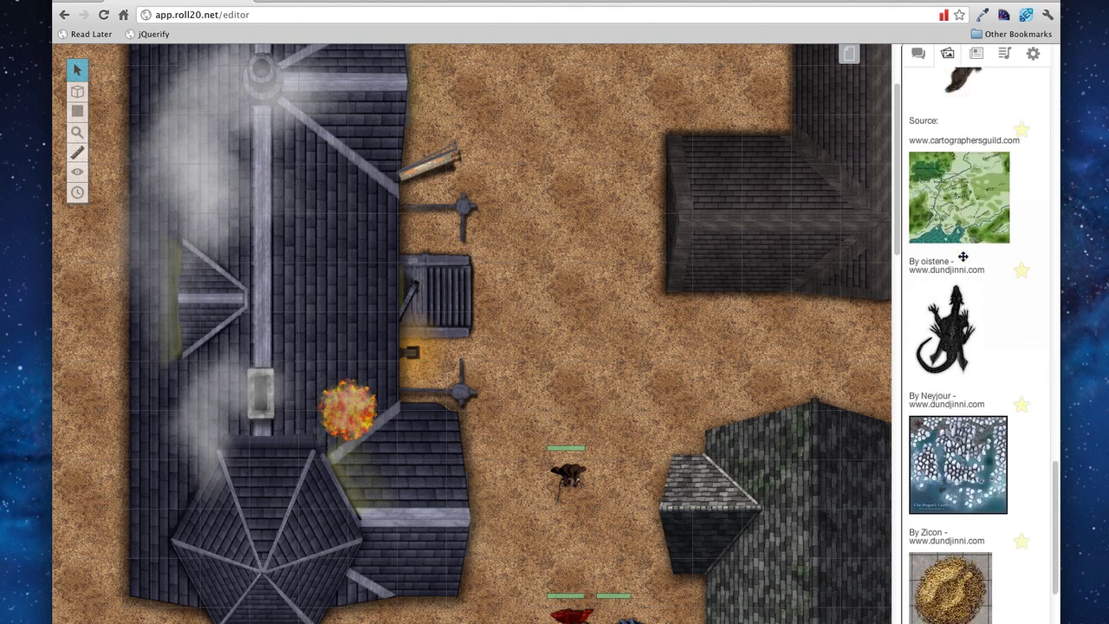
scroll(961, 255, "down", 10)
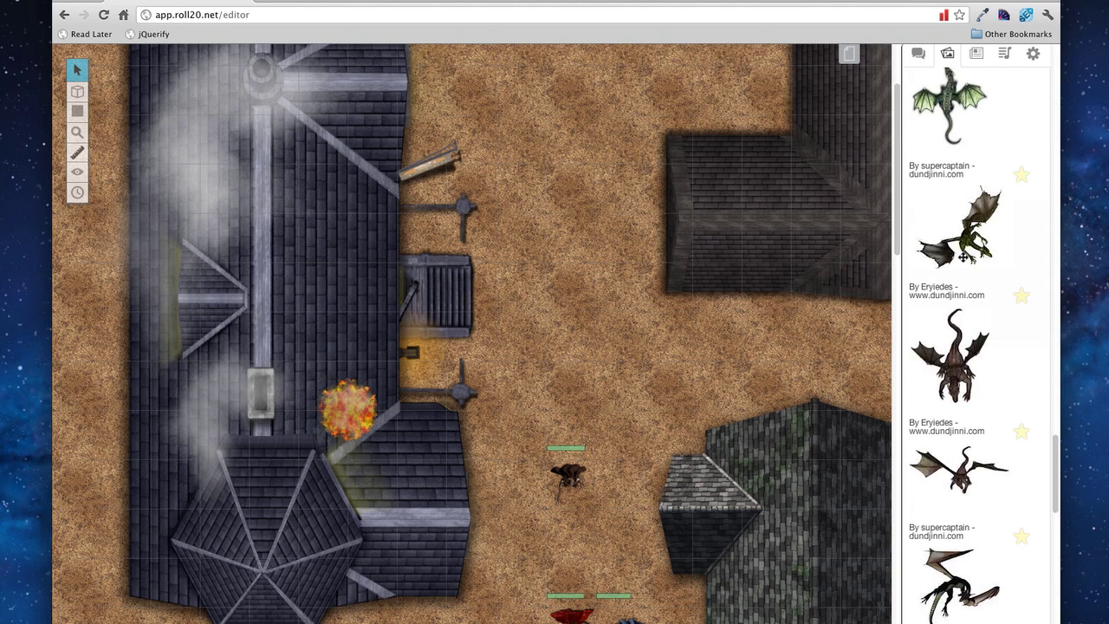
left_click(1021, 301)
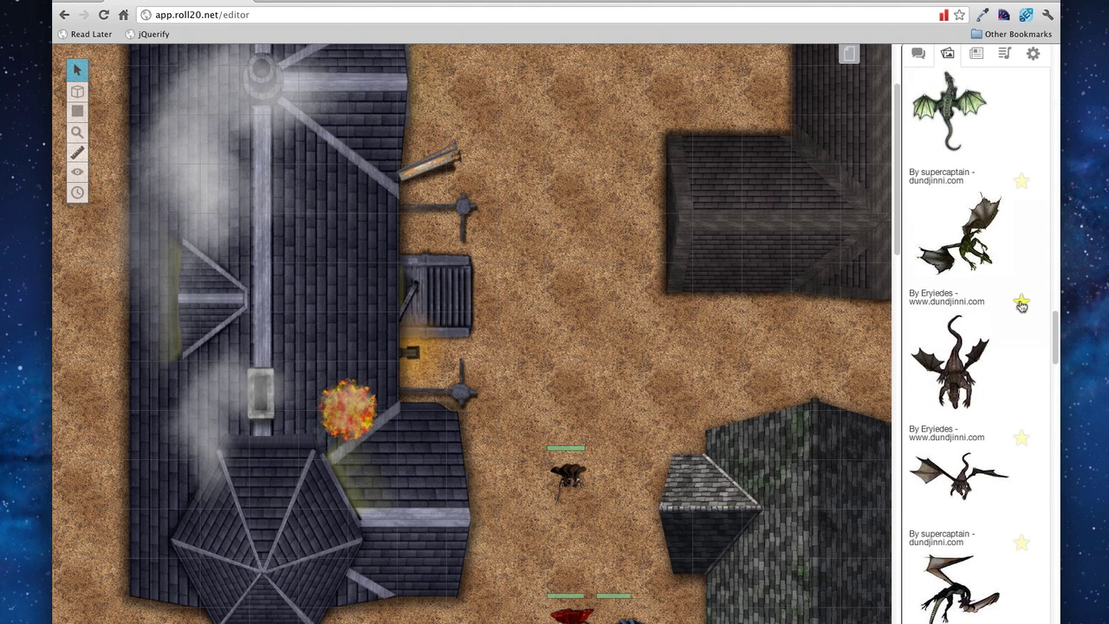
Run the "dragon" art search again to refresh the results from the personal Art Library
scroll(1019, 295, "up", 20)
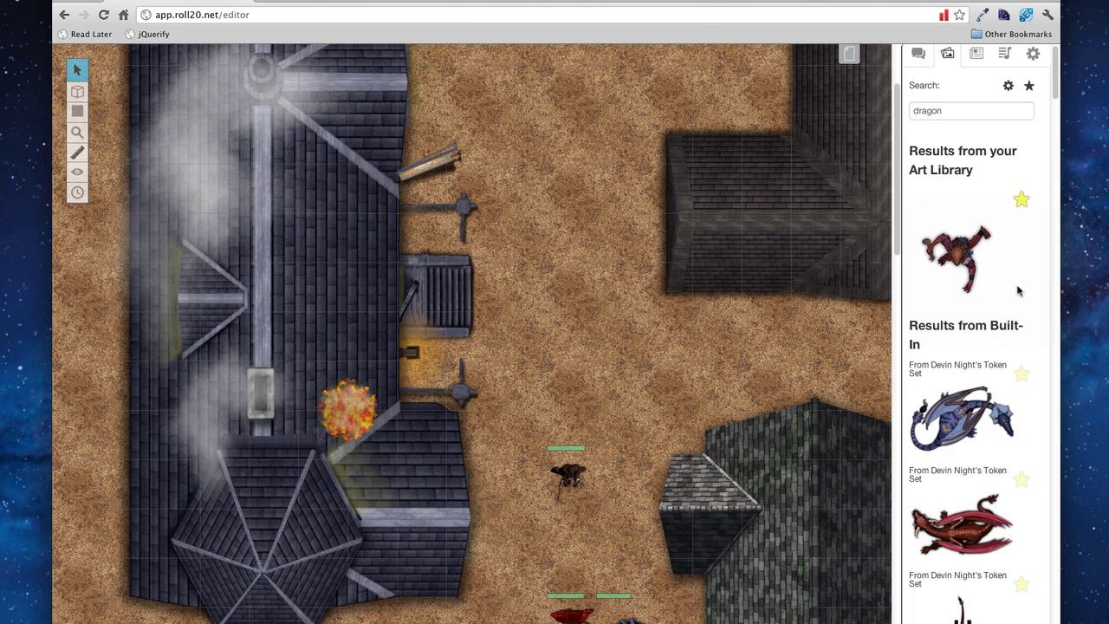
double_click(985, 111)
type("dragon")
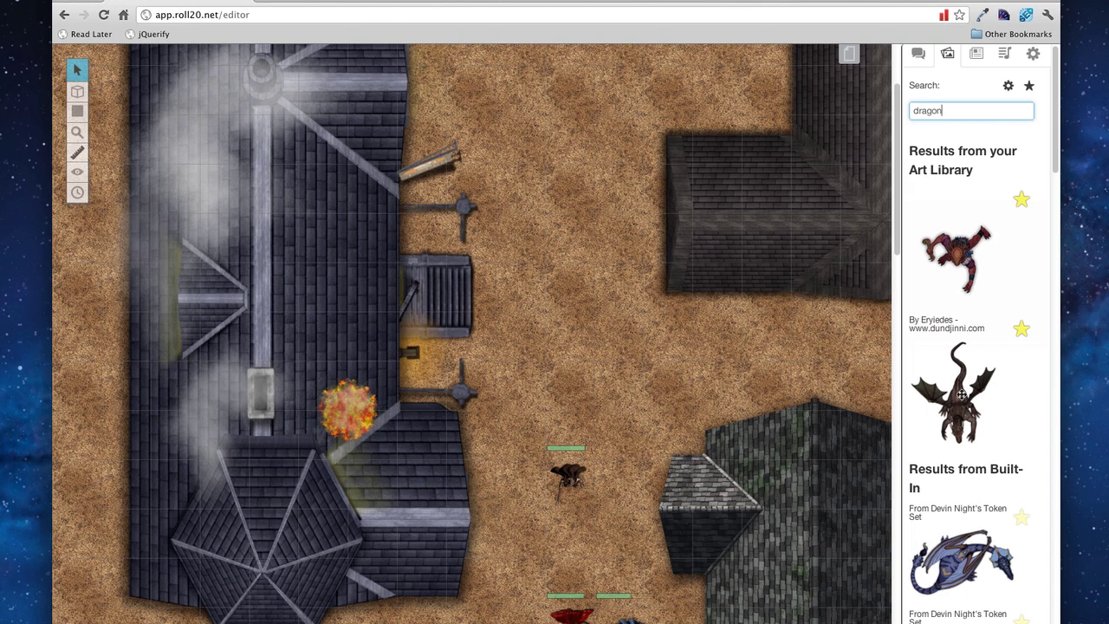
Place the brown winged dragon from the personal Art Library on the open ground east of the large building
left_click_drag(962, 395, 559, 344)
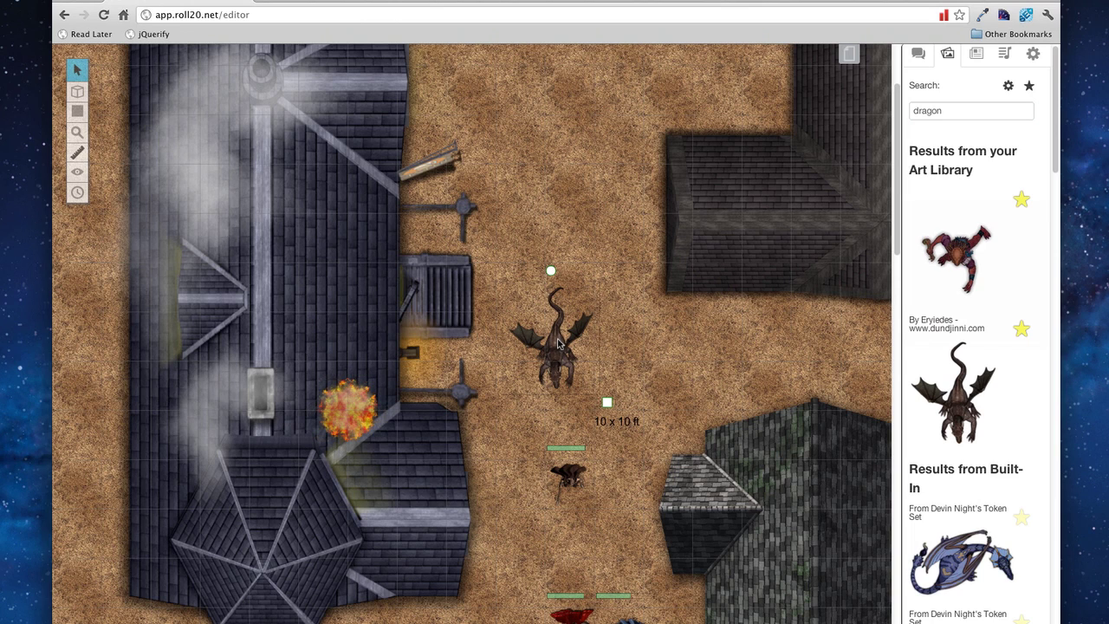
mouse_move(551, 271)
left_mouse_down()
mouse_move(503, 288)
mouse_move(551, 271)
left_mouse_up()
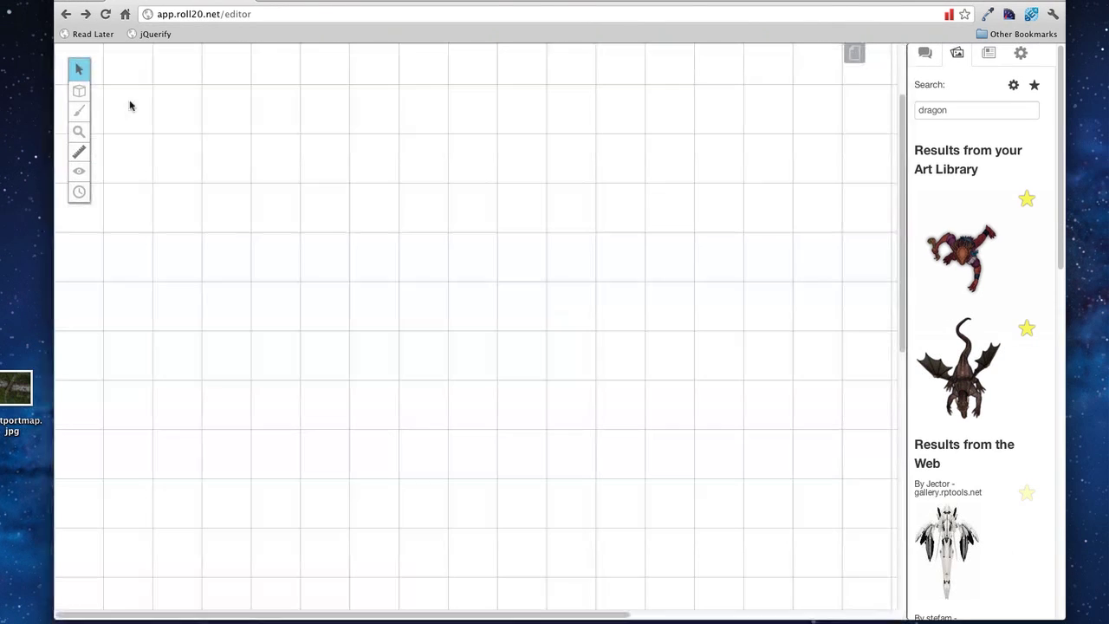
Switch to the map background layer, add the desktop map image to the empty page, and enlarge it
mouse_move(78, 91)
left_click(113, 86)
left_click_drag(19, 397, 503, 246)
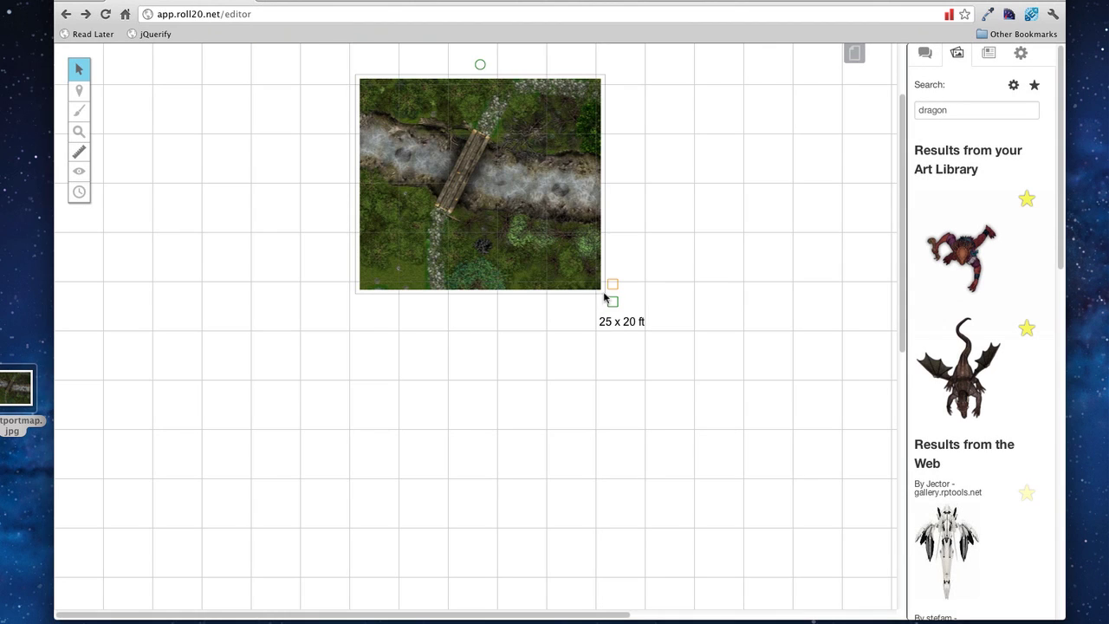
left_click_drag(605, 297, 818, 536)
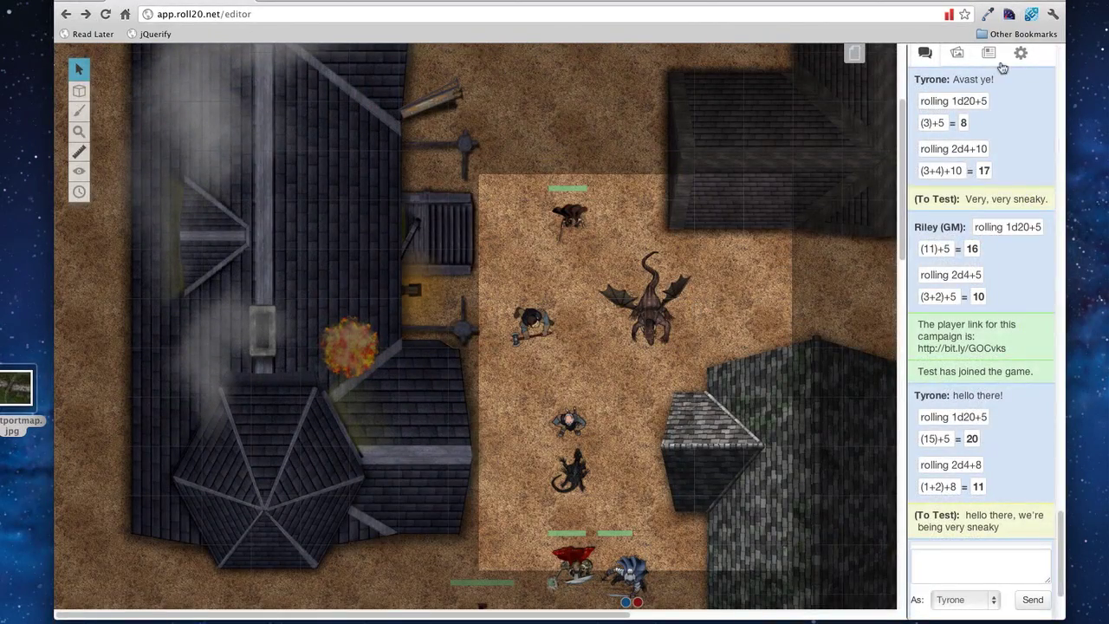
Open the first character in the journal and examine its avatar, bio, GM notes and player control settings
left_click(996, 55)
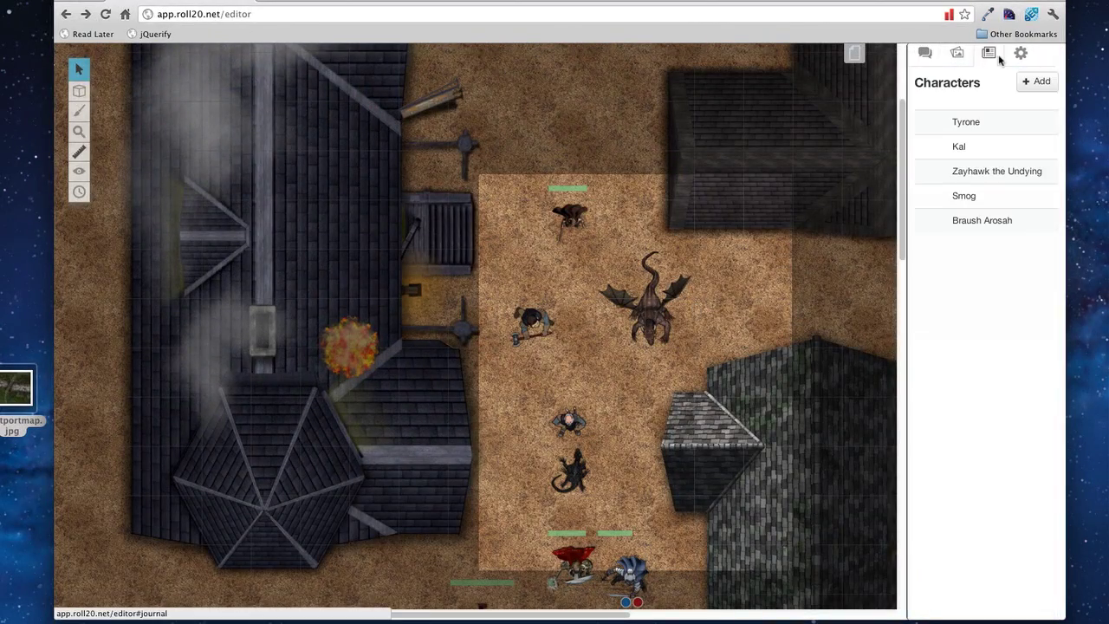
left_click(985, 125)
left_click(738, 136)
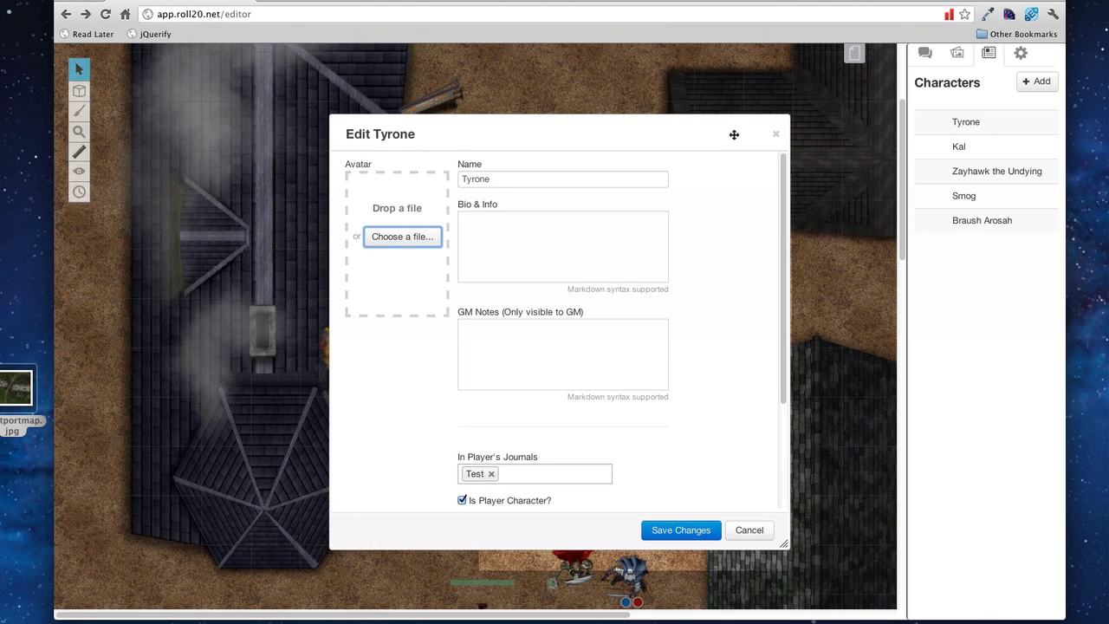
scroll(739, 230, "down", 3)
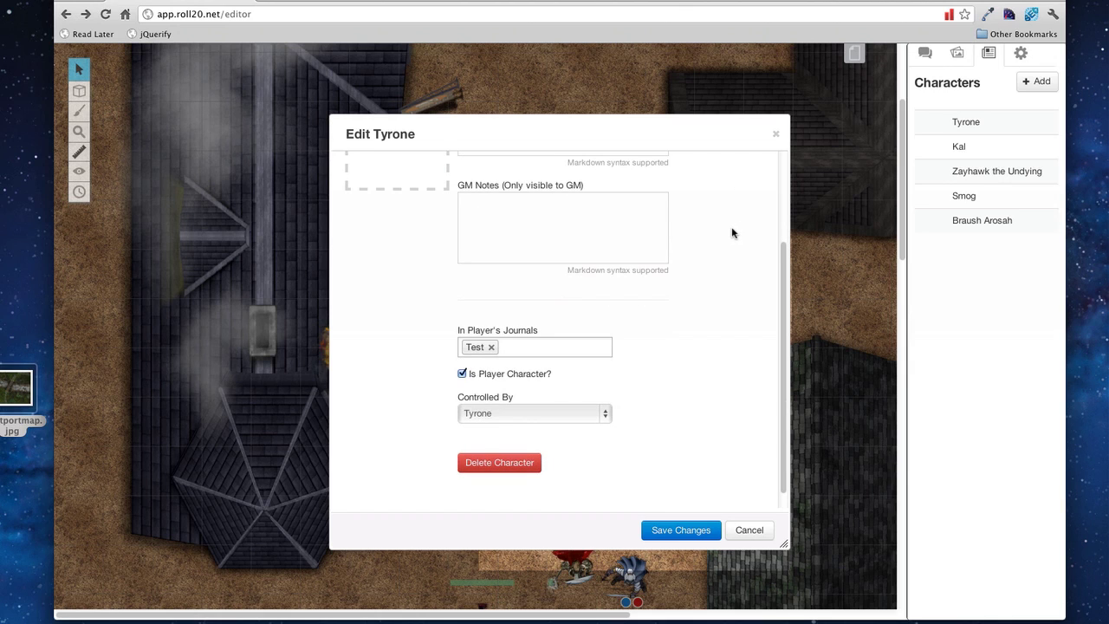
scroll(732, 233, "up", 3)
left_click(618, 235)
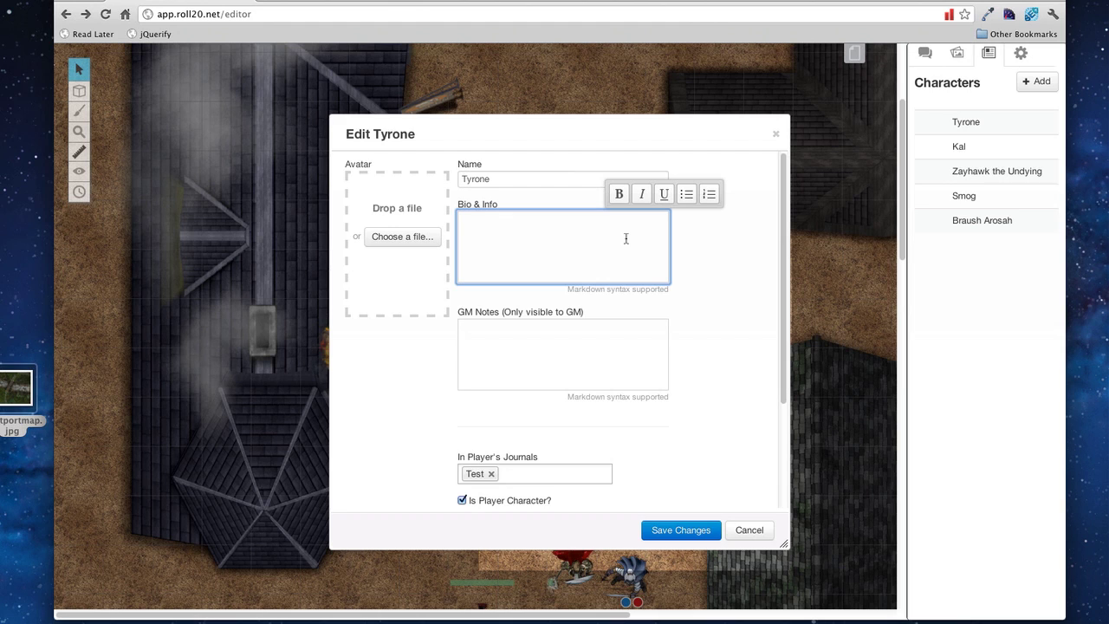
scroll(626, 238, "down", 3)
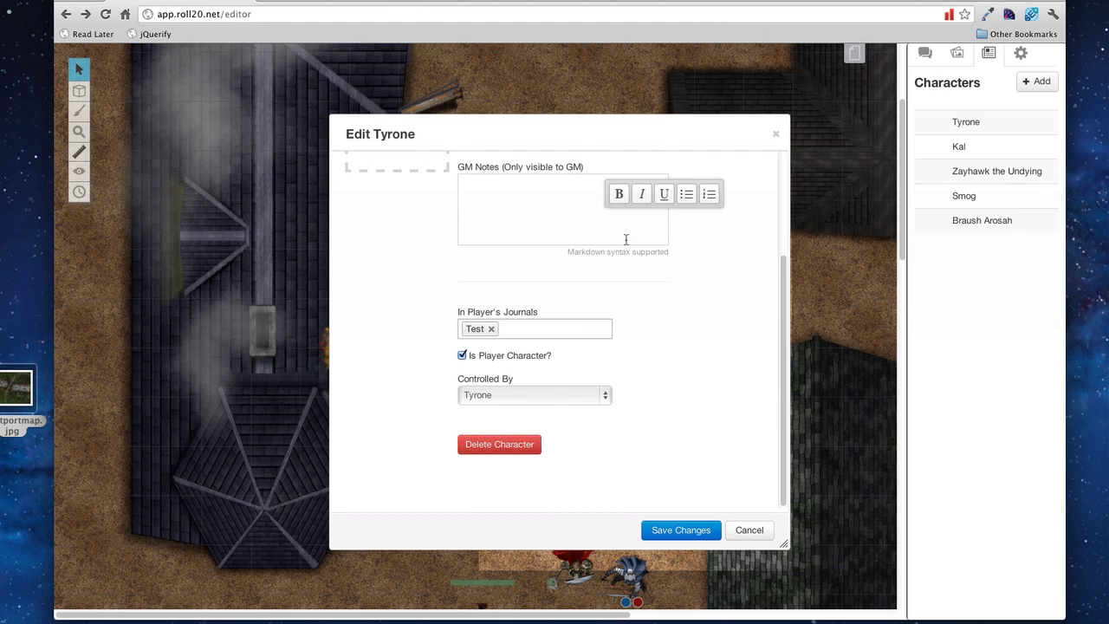
Add the second listed player to the character's In Player's Journals, keep its current controller, and save the changes
left_click(582, 327)
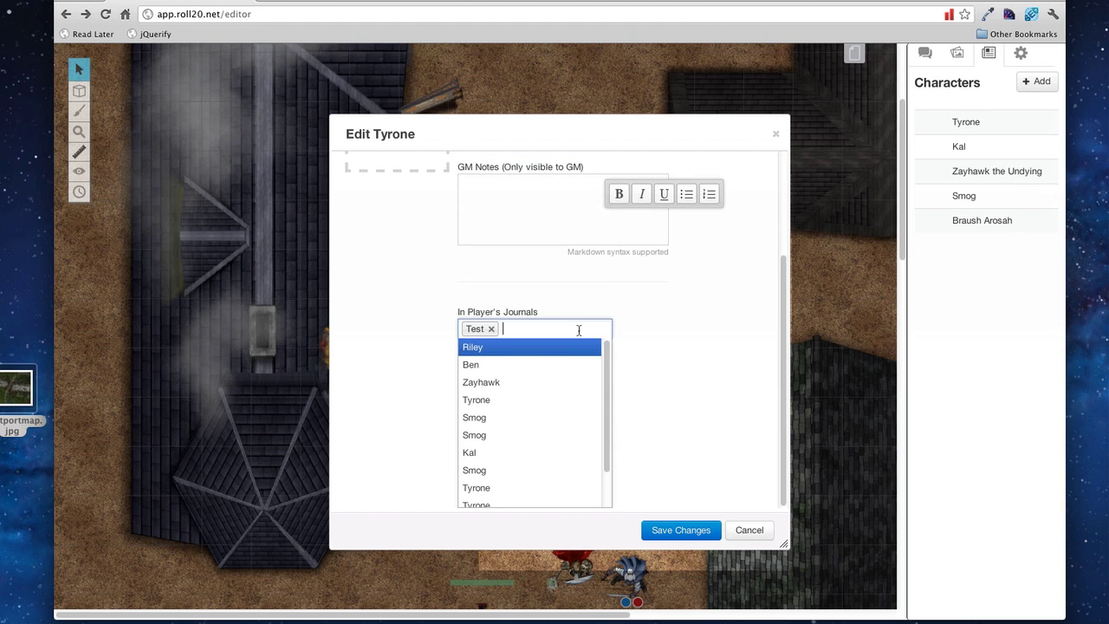
left_click(533, 368)
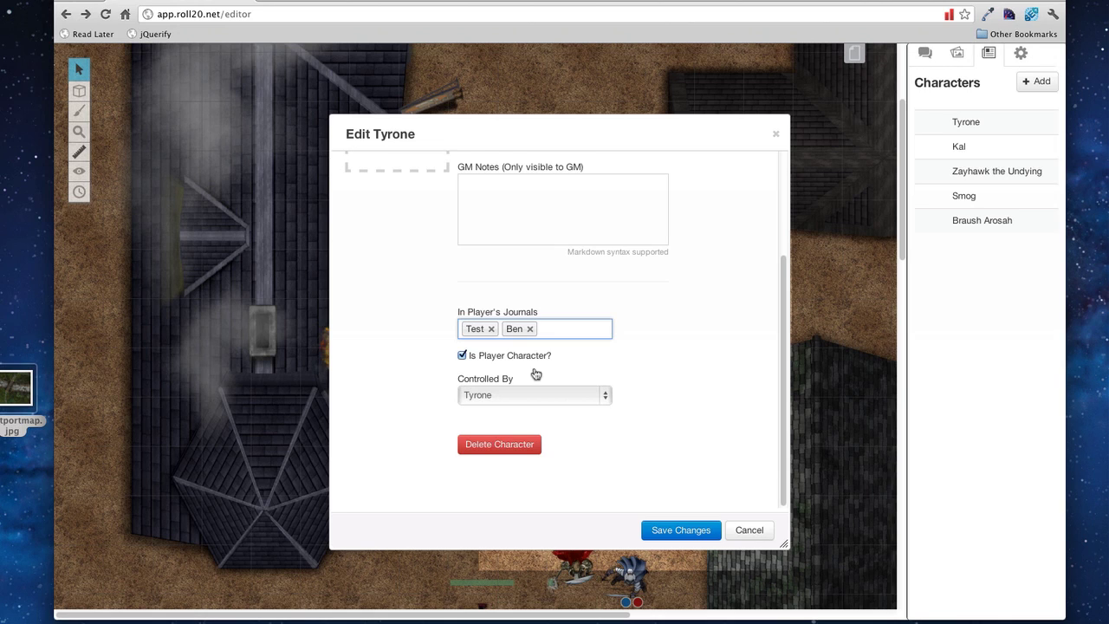
left_click(536, 394)
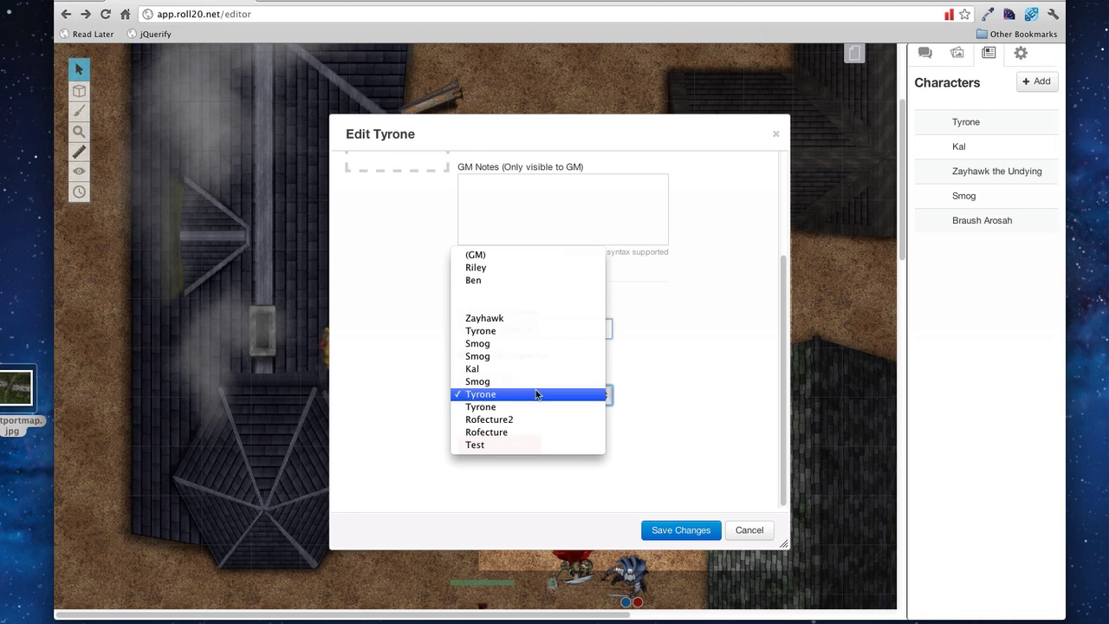
left_click(535, 396)
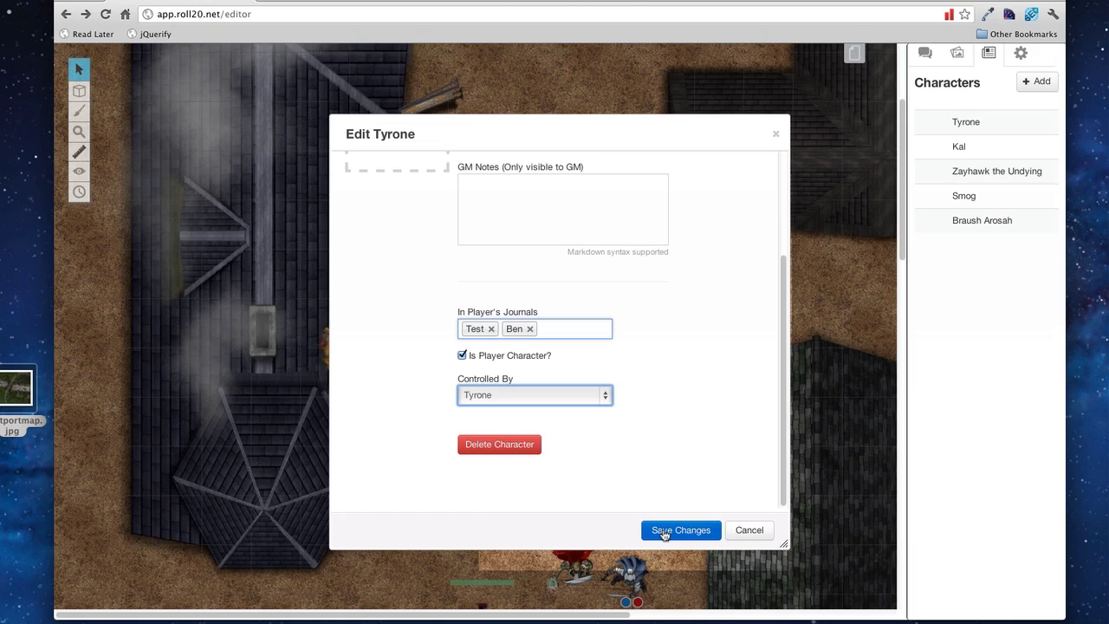
left_click(664, 532)
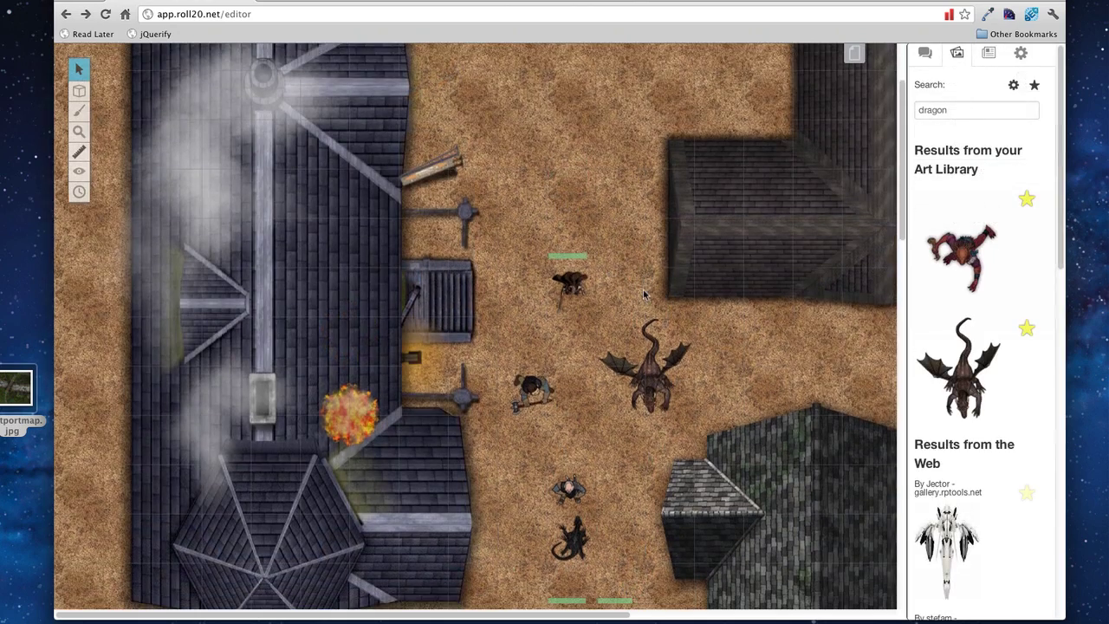
Open the winged dragon token's settings, keeping it set to (None/Generic) with Takes a Turn enabled
scroll(645, 295, "down", 2)
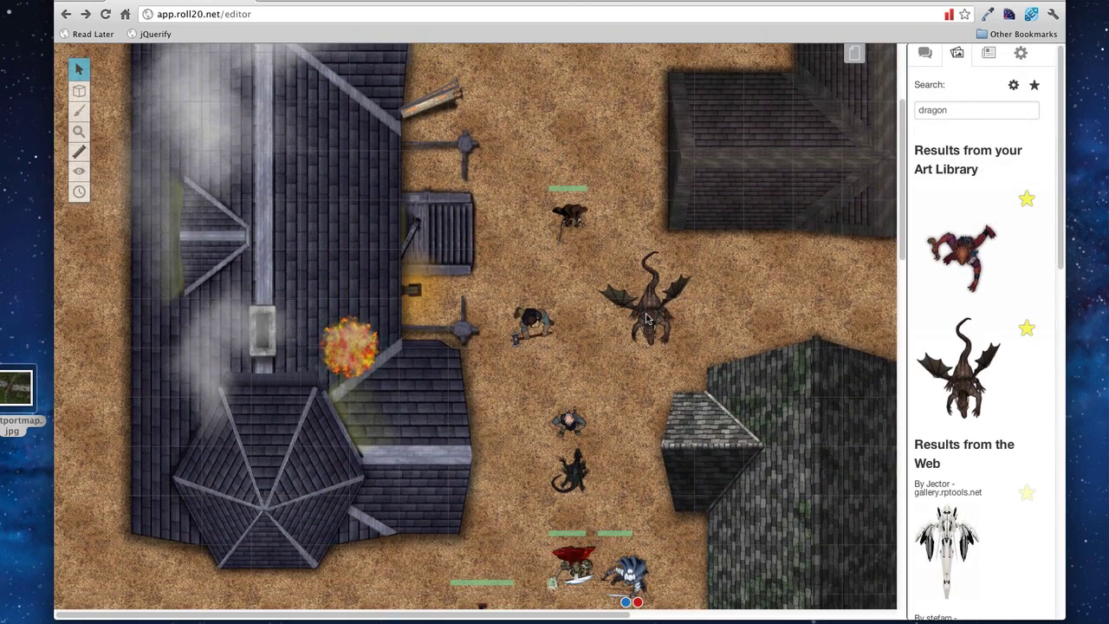
right_click(648, 313)
left_click(678, 325)
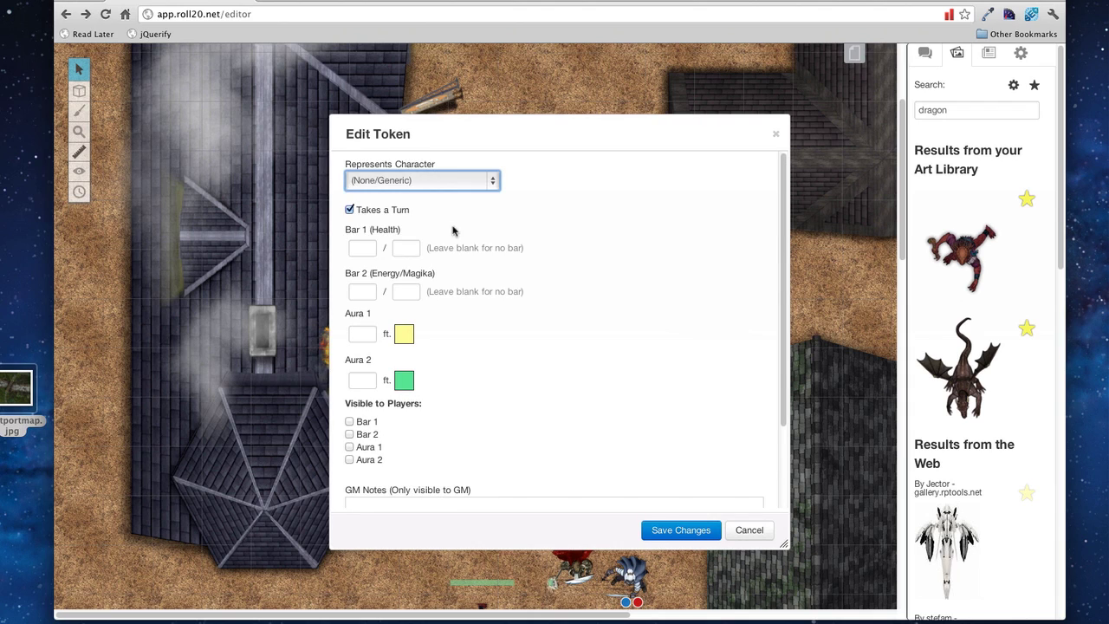
left_click(426, 182)
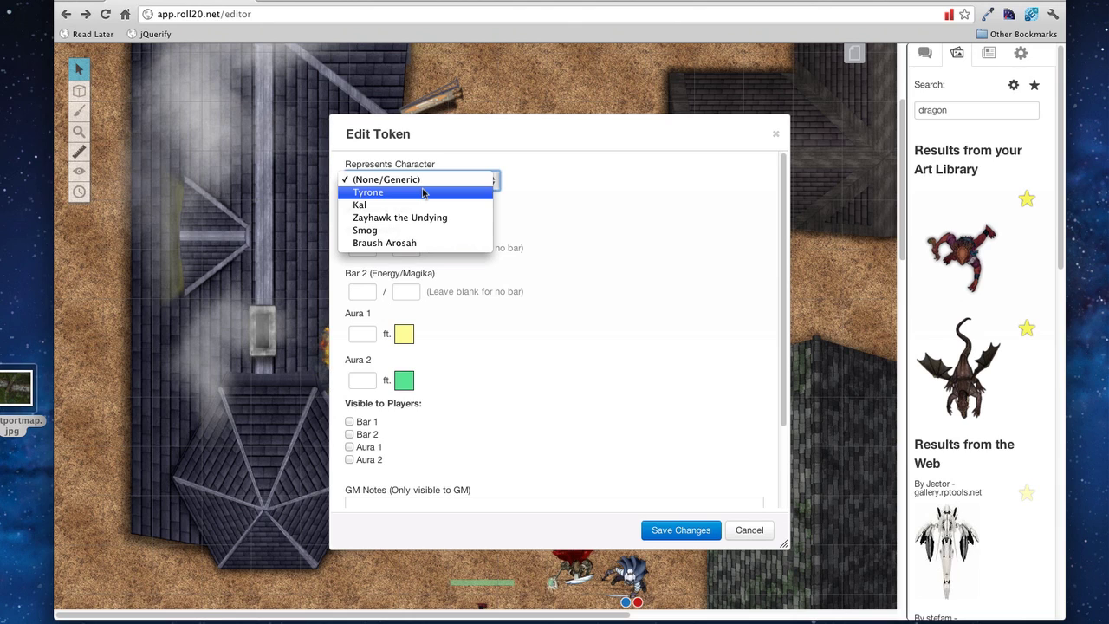
left_click(423, 181)
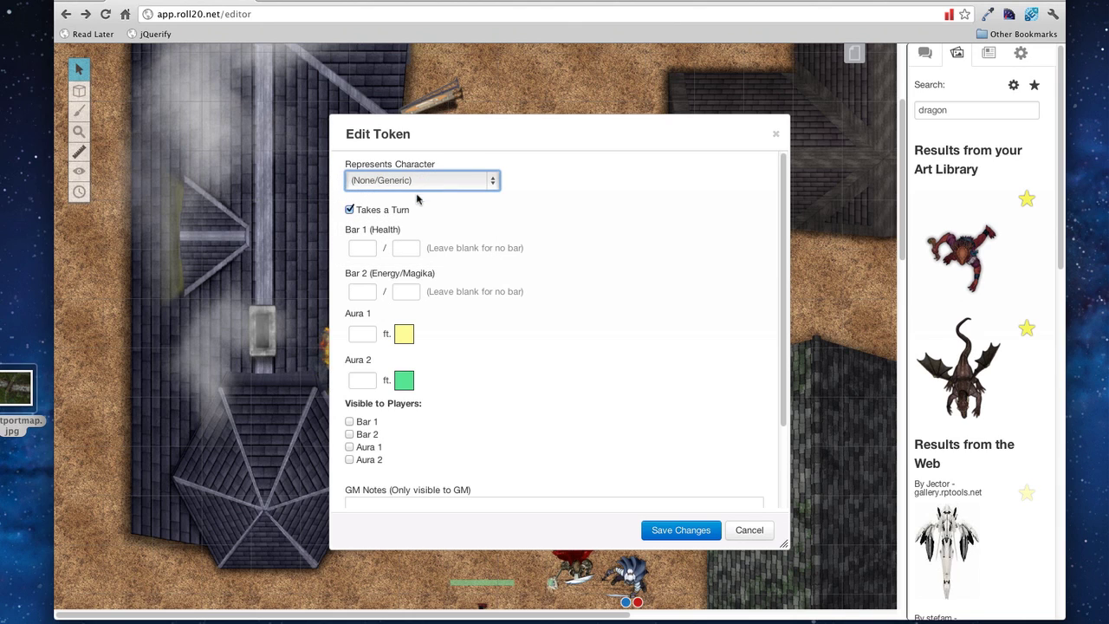
left_click(349, 211)
left_click(350, 212)
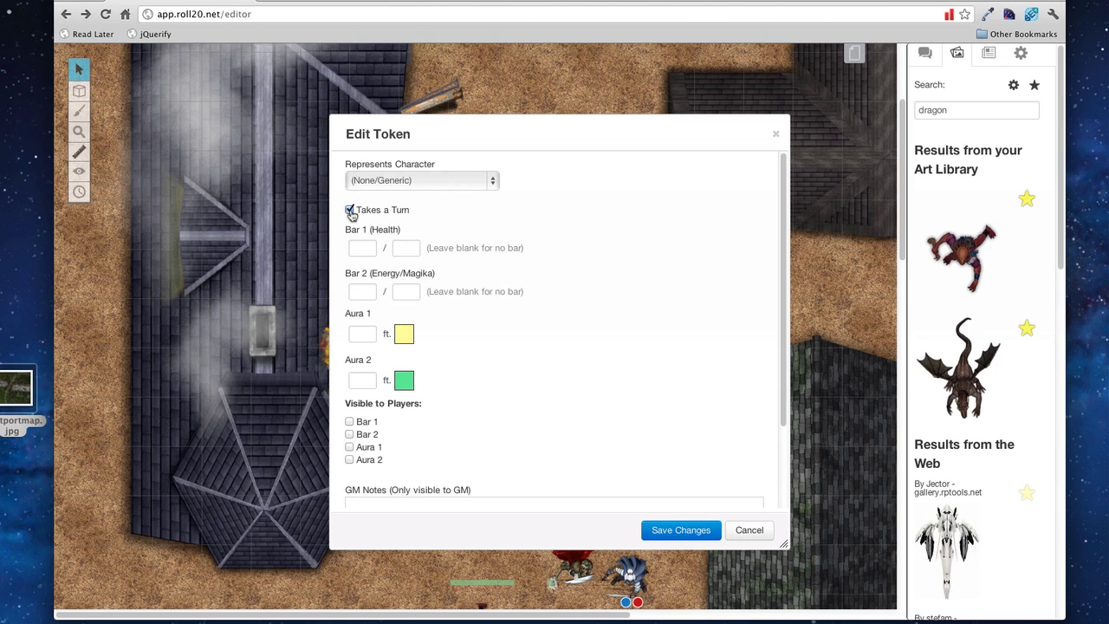
Give the dragon token a Bar 1 (Health) value of 10 / 10 and an Aura 1 of 10 ft
left_click(363, 248)
type("10")
key("Tab")
type("10")
left_click(358, 336)
type("10")
Make the dragon token's Bar 1 and Aura 1 visible to players and save the token settings
scroll(448, 390, "down", 2)
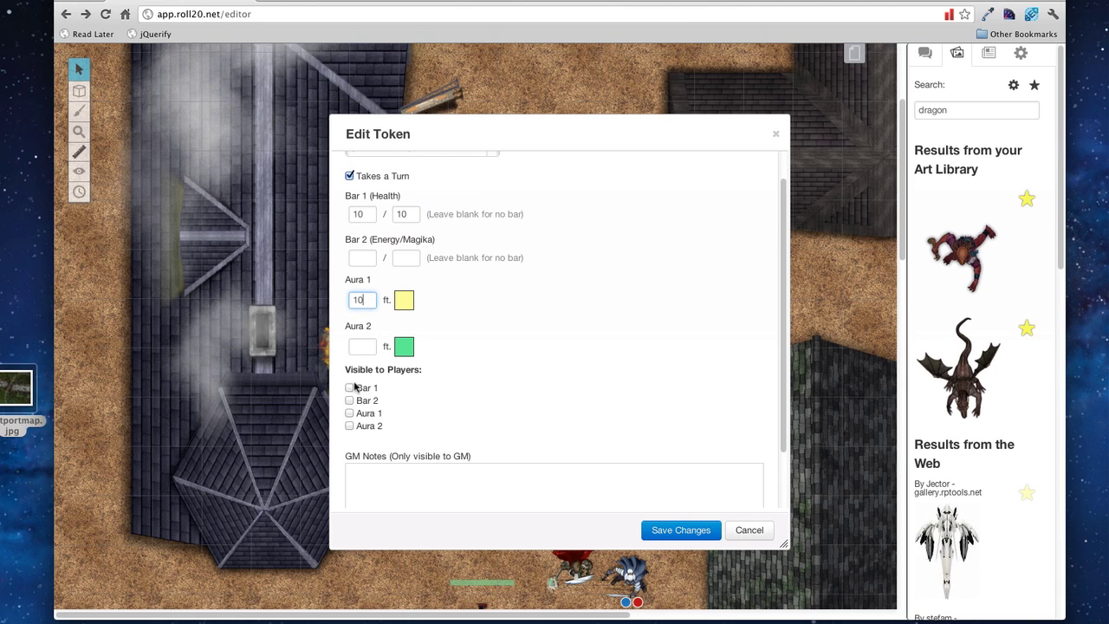
left_click(350, 387)
left_click(350, 413)
scroll(498, 414, "down", 3)
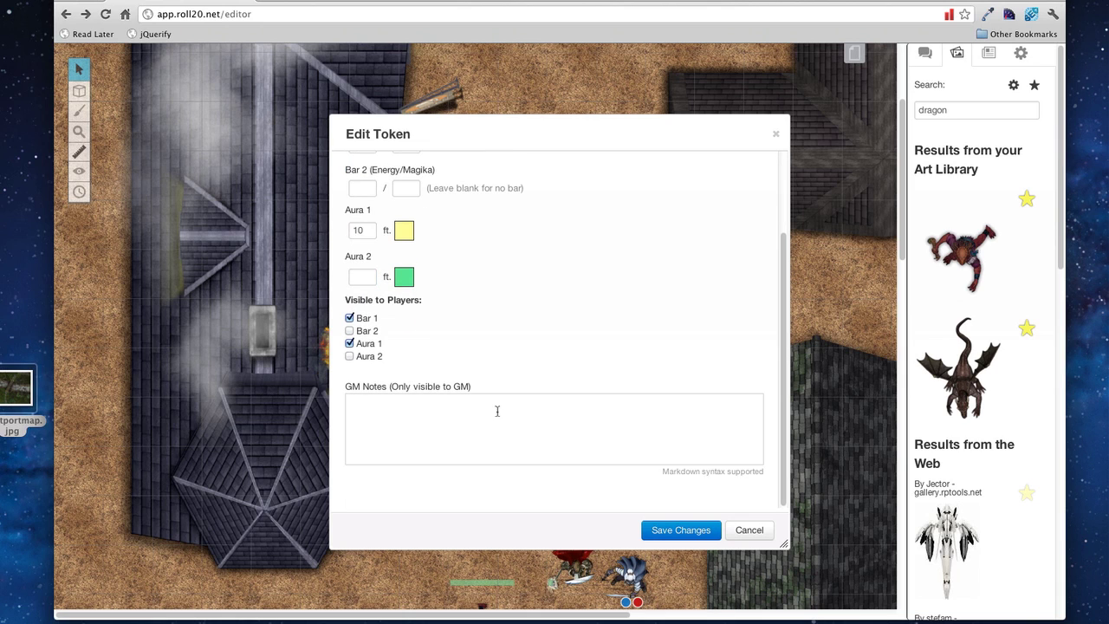
left_click(681, 530)
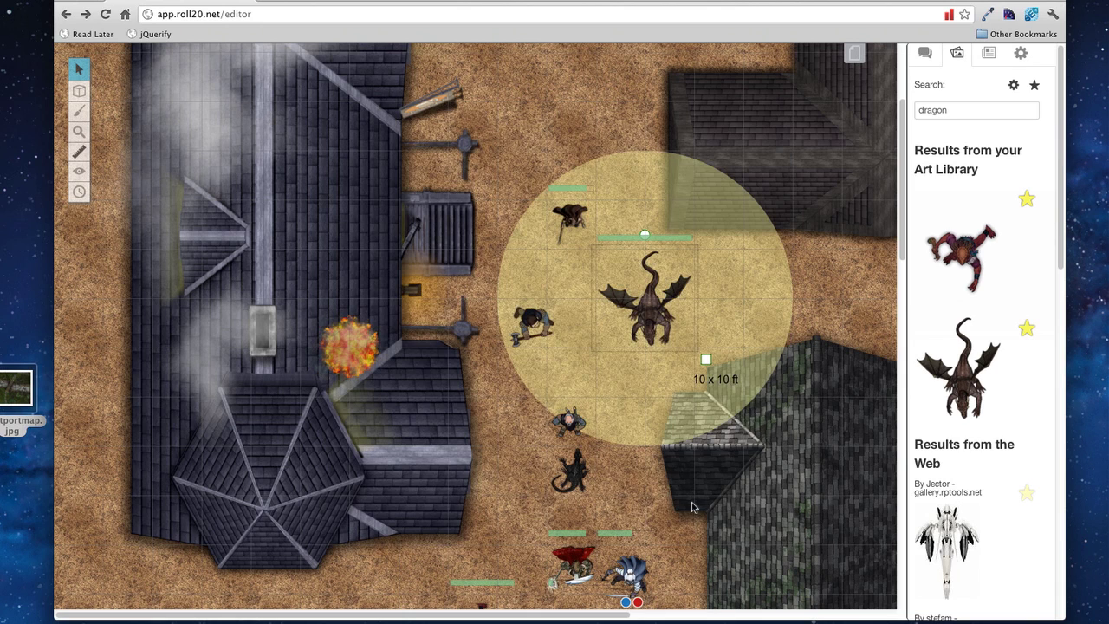
Add the Blue and Dead markers to the winged dragon token
right_click(651, 312)
mouse_move(698, 337)
left_click(784, 351)
right_click(655, 314)
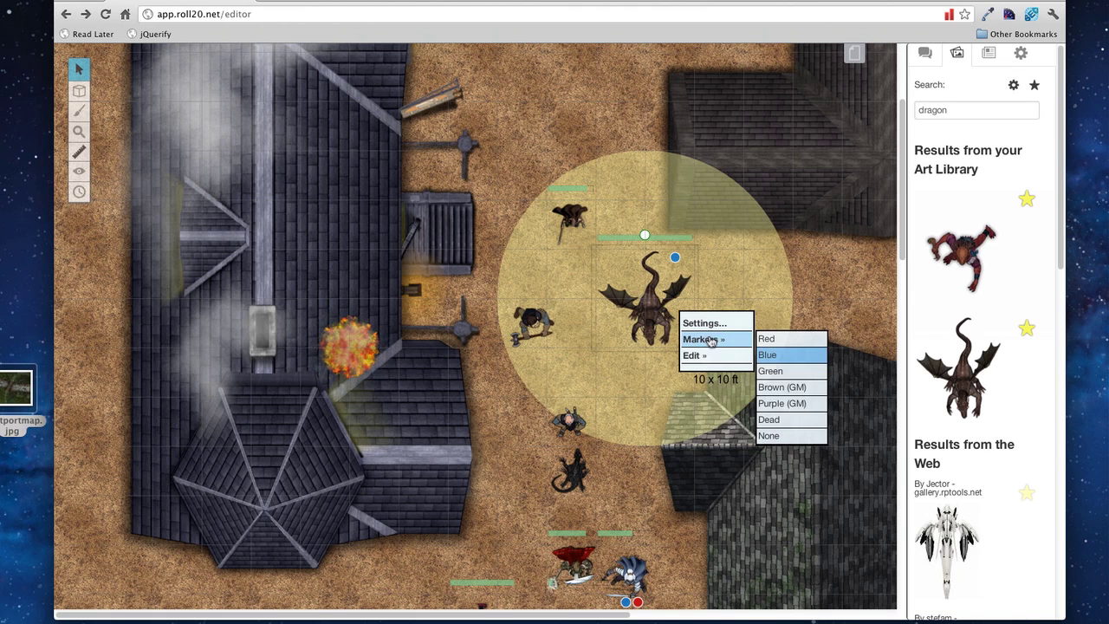
left_click(768, 424)
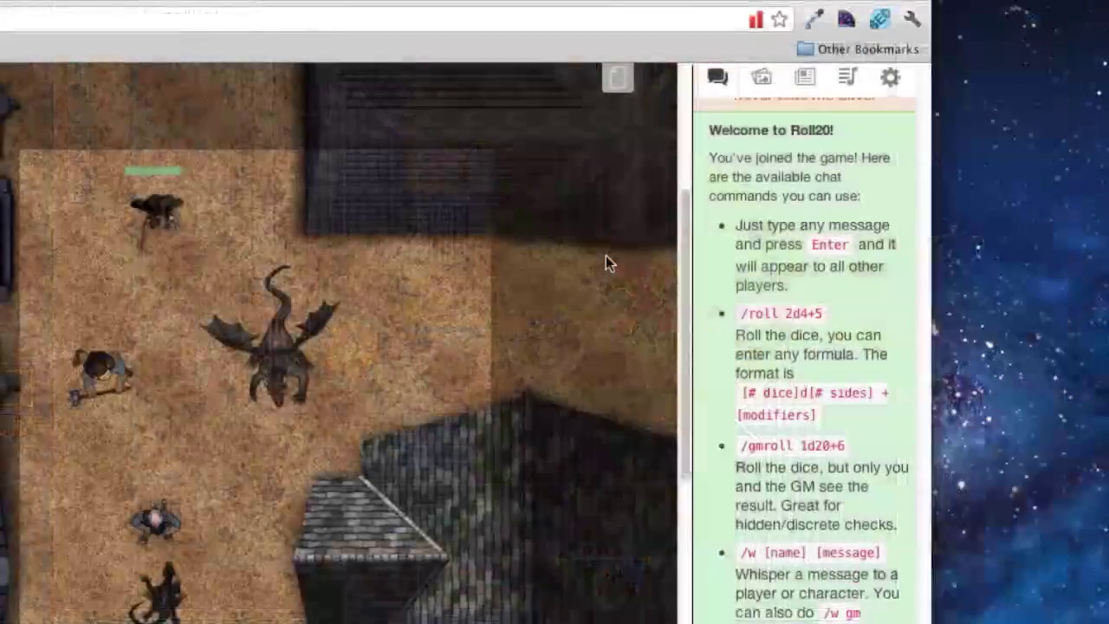
Search for a new Jukebox sound with the keyword "dungeon"
left_click(850, 85)
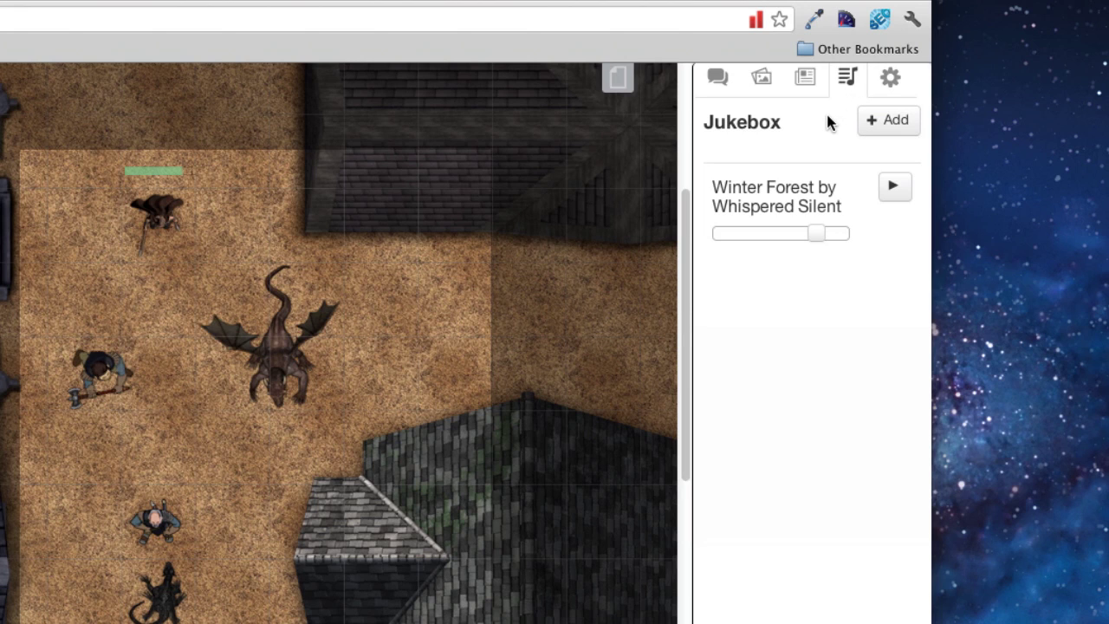
left_click(872, 122)
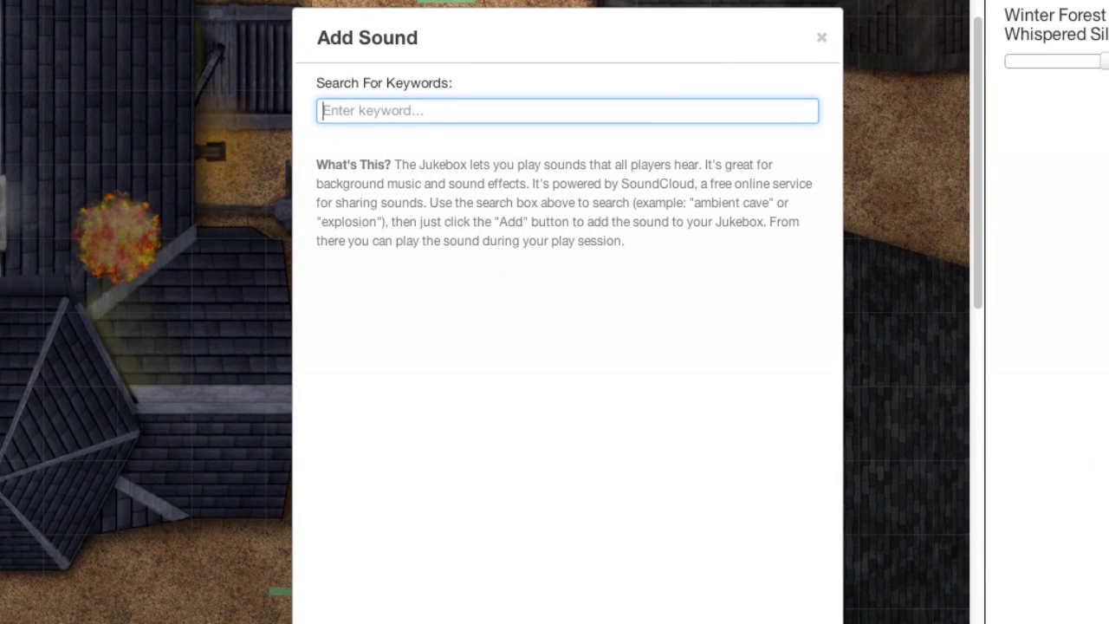
type("dungeon")
key("Return")
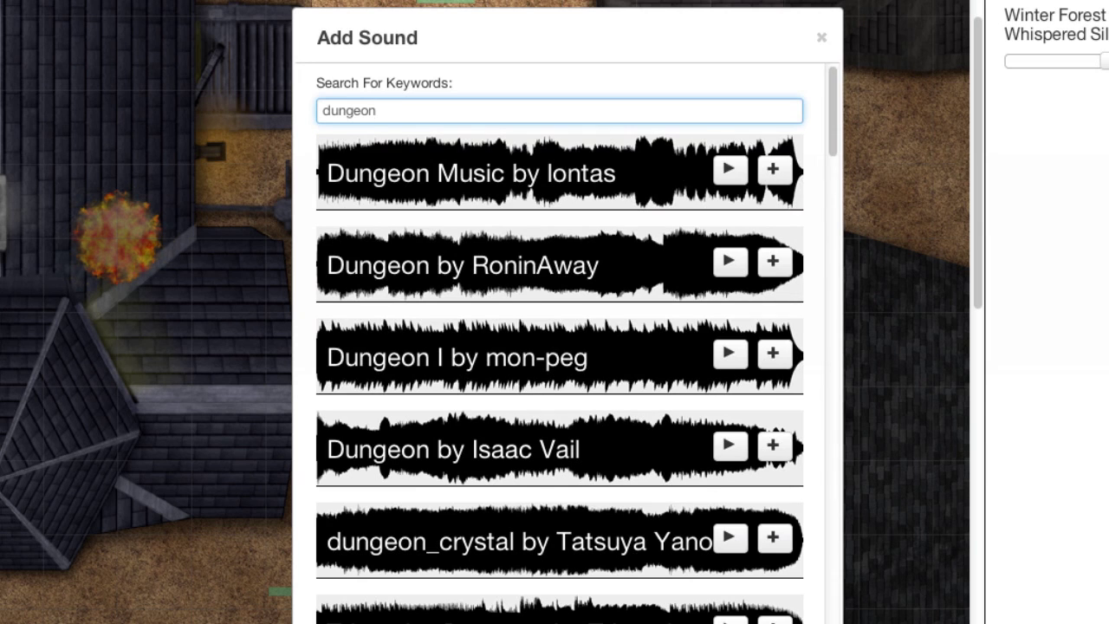
Preview the "Ambient dungeon" track from the results and add it to the Jukebox
scroll(630, 205, "down", 5)
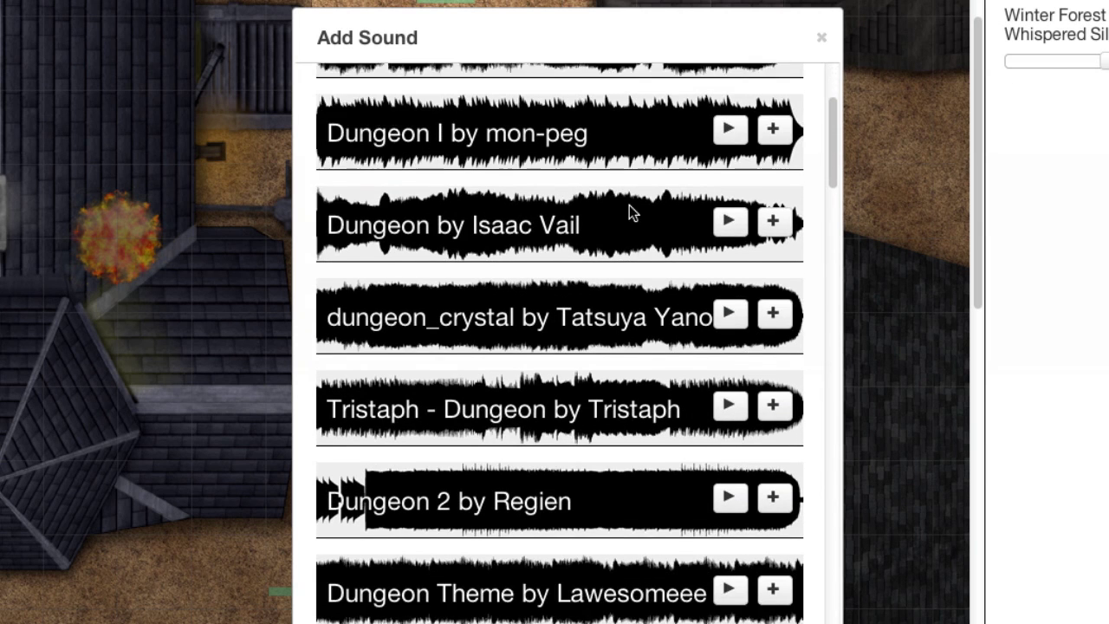
scroll(630, 208, "down", 6)
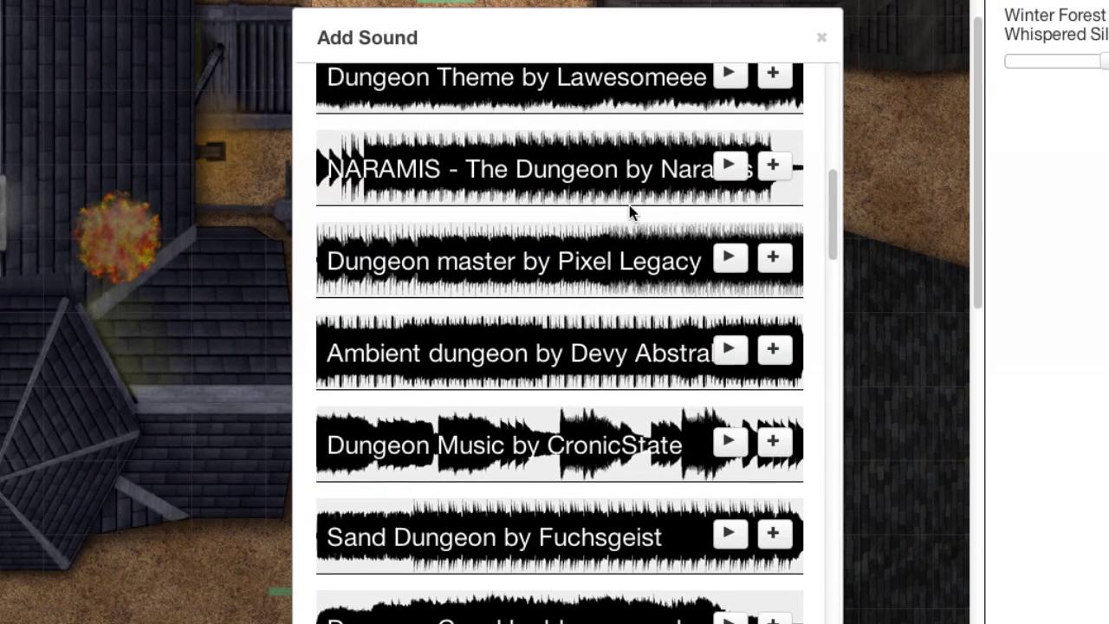
scroll(630, 208, "down", 1)
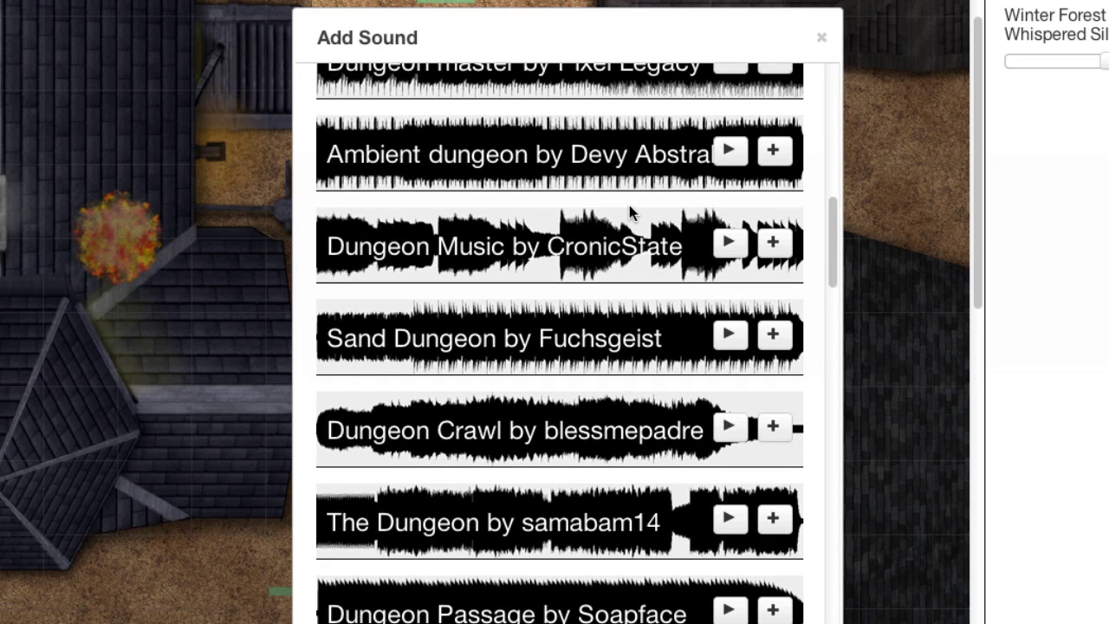
left_click(726, 153)
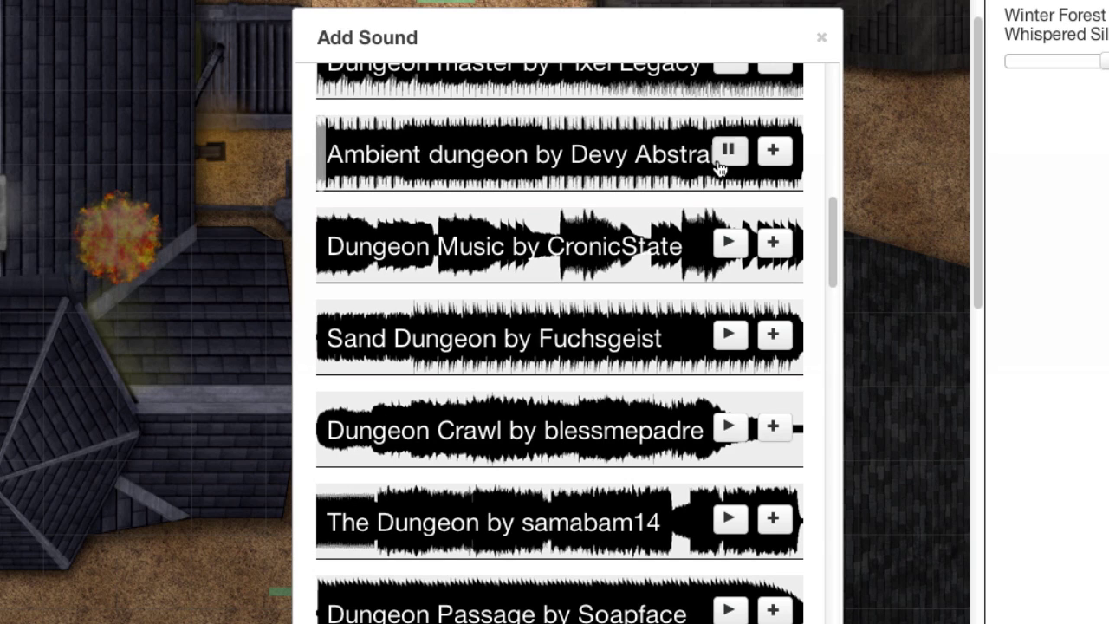
left_click(721, 164)
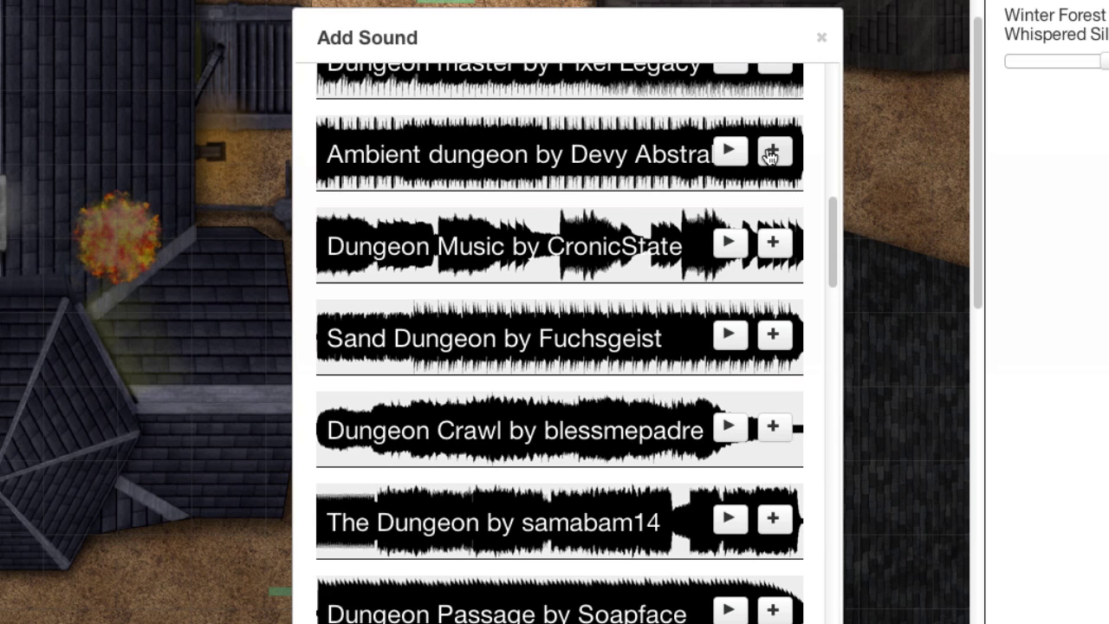
left_click(770, 155)
left_click(822, 37)
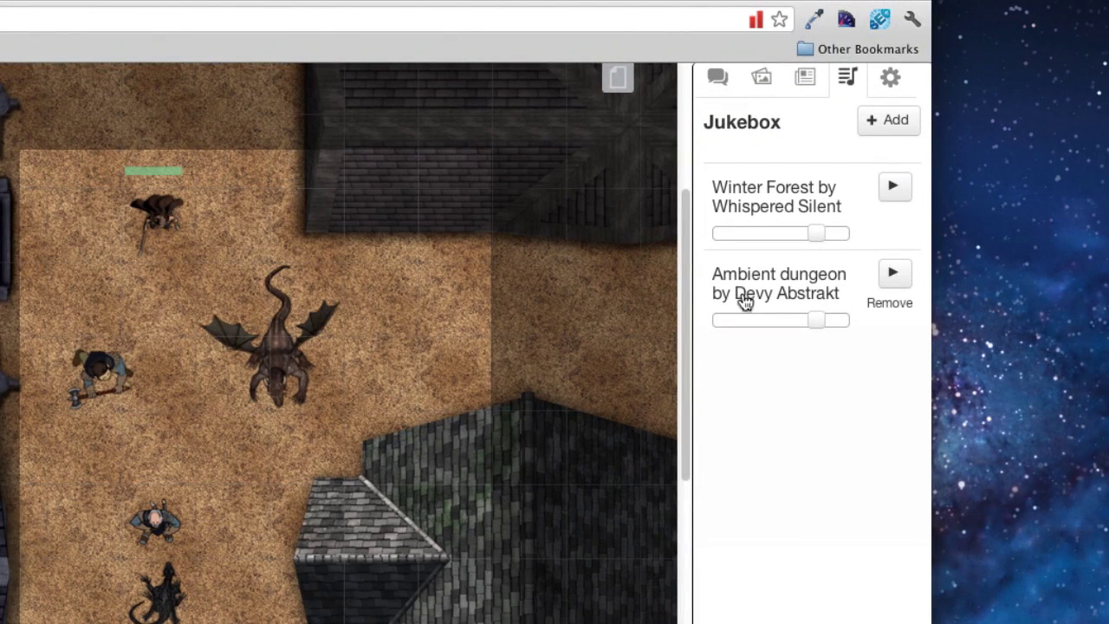
Play "Ambient dungeon" at full volume together with "Winter Forest", and pause both tracks
left_click(900, 279)
left_click(891, 192)
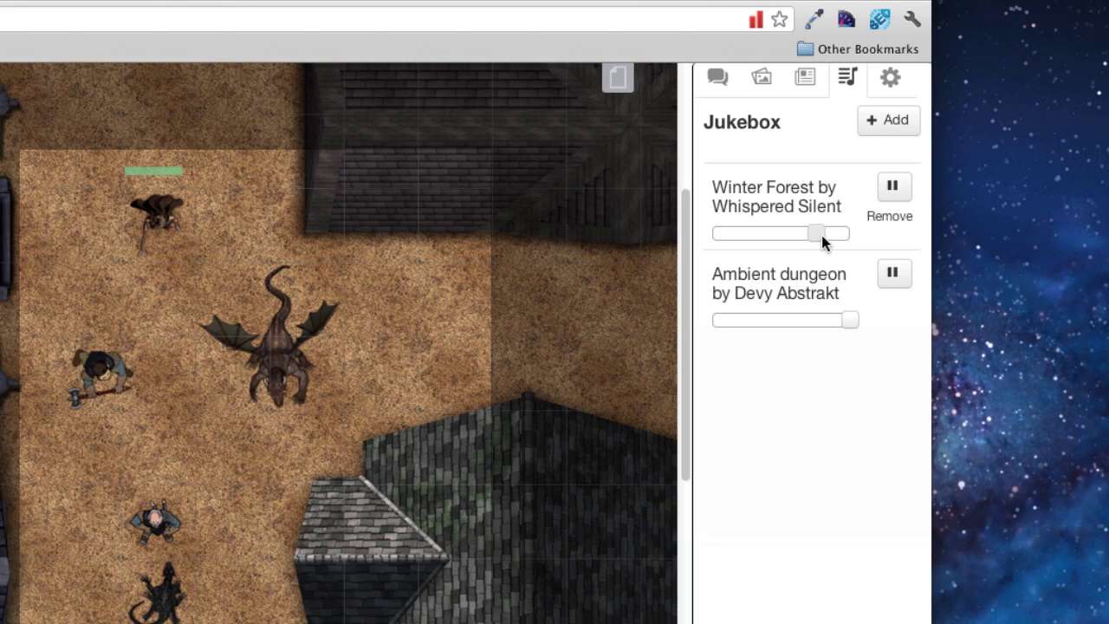
left_click(891, 187)
left_click(890, 274)
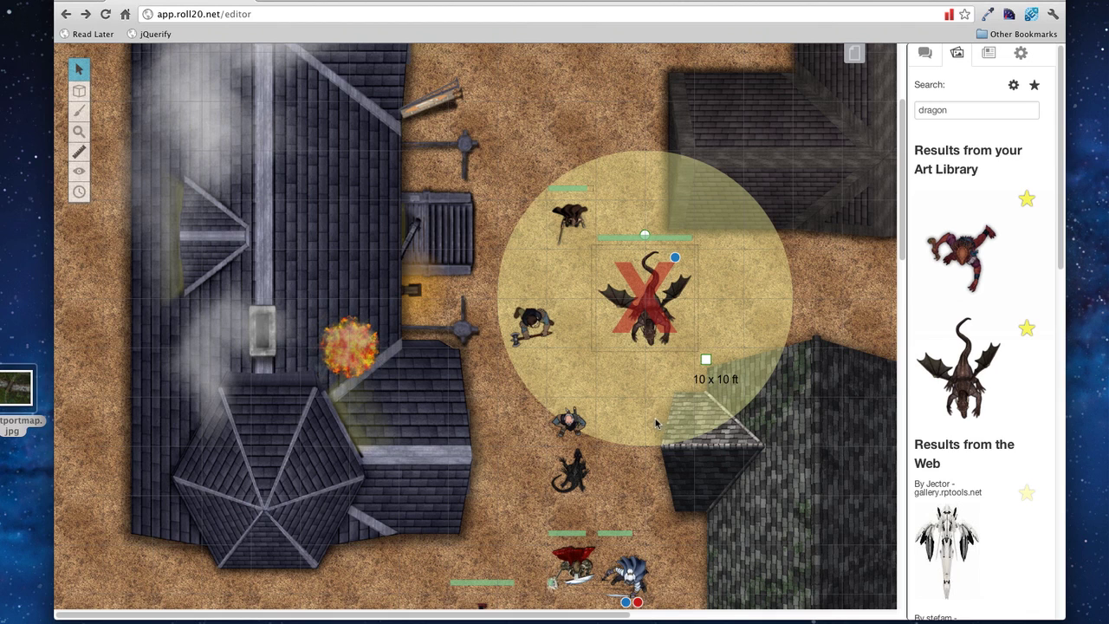
Enable Fog of War in the page settings of The Ogre Bombadie
left_click(854, 54)
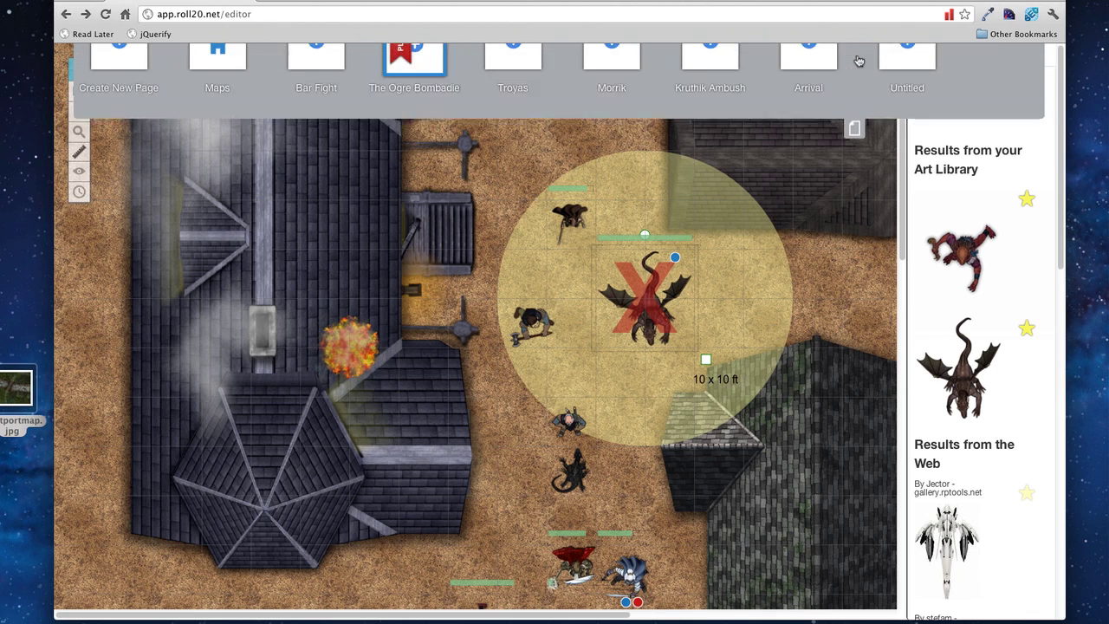
left_click(377, 56)
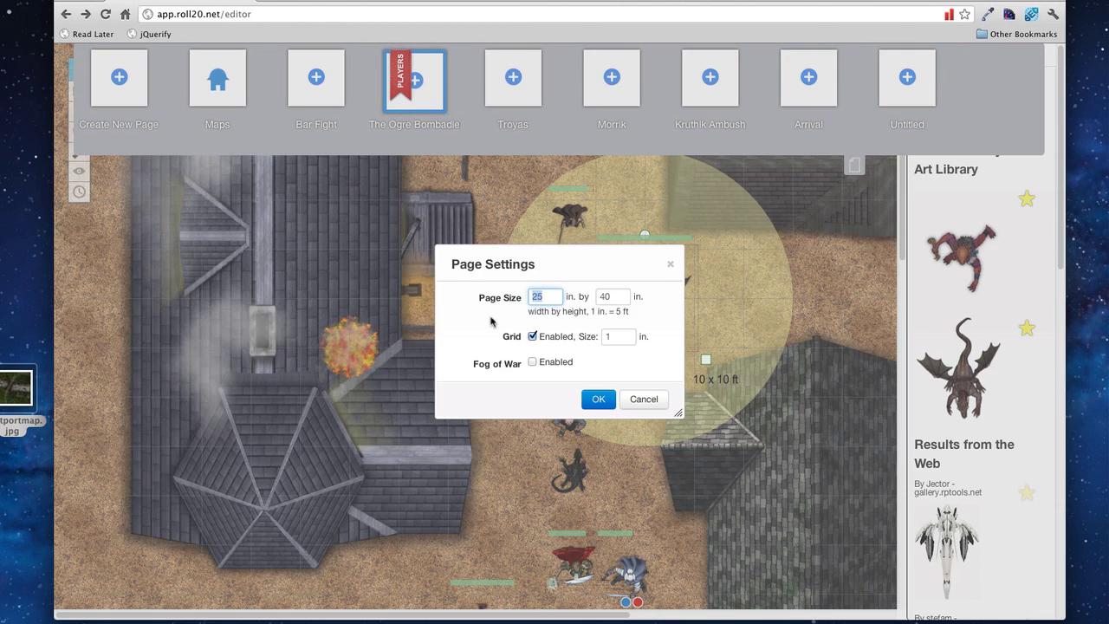
left_click(532, 362)
left_click(609, 408)
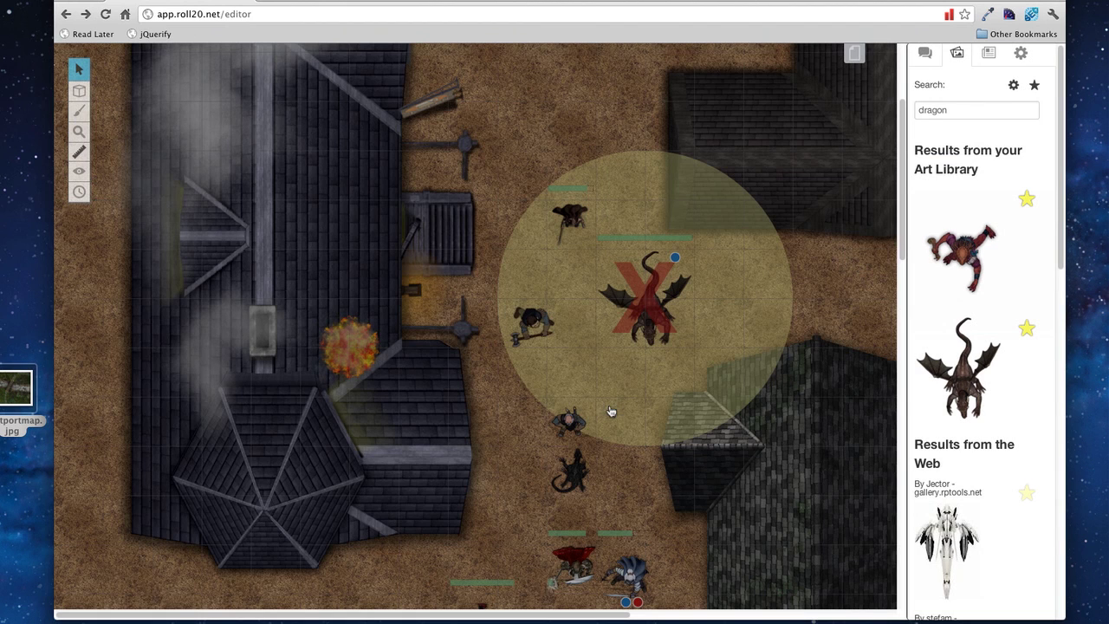
Reveal a rectangular fog area over the street, covering the winged dragon and the tokens around it
mouse_move(81, 184)
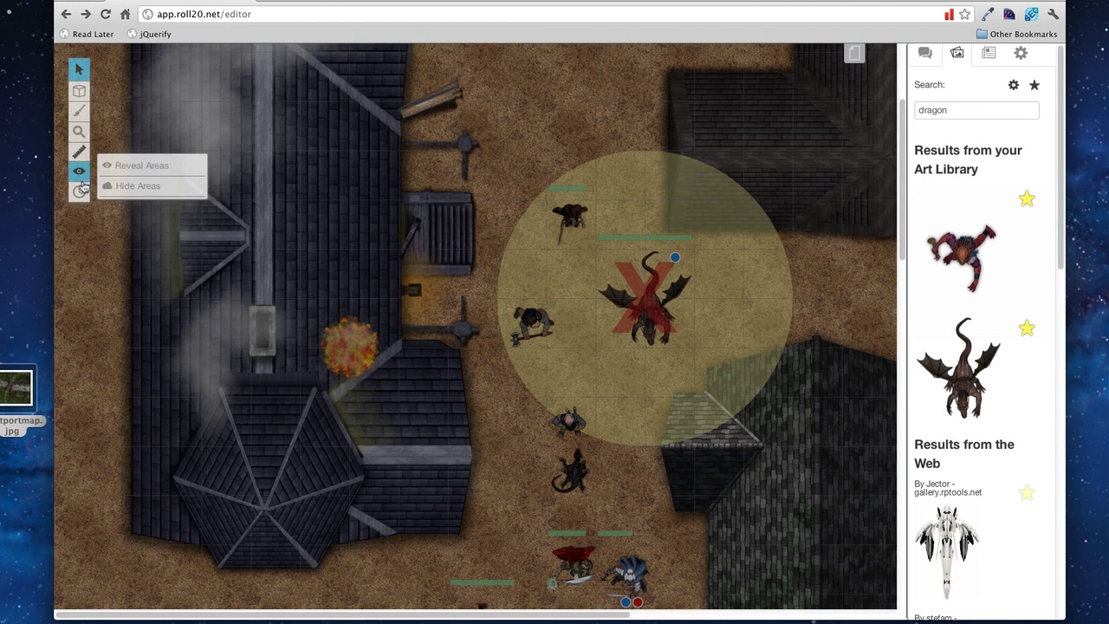
left_click(108, 172)
left_click_drag(479, 174, 791, 575)
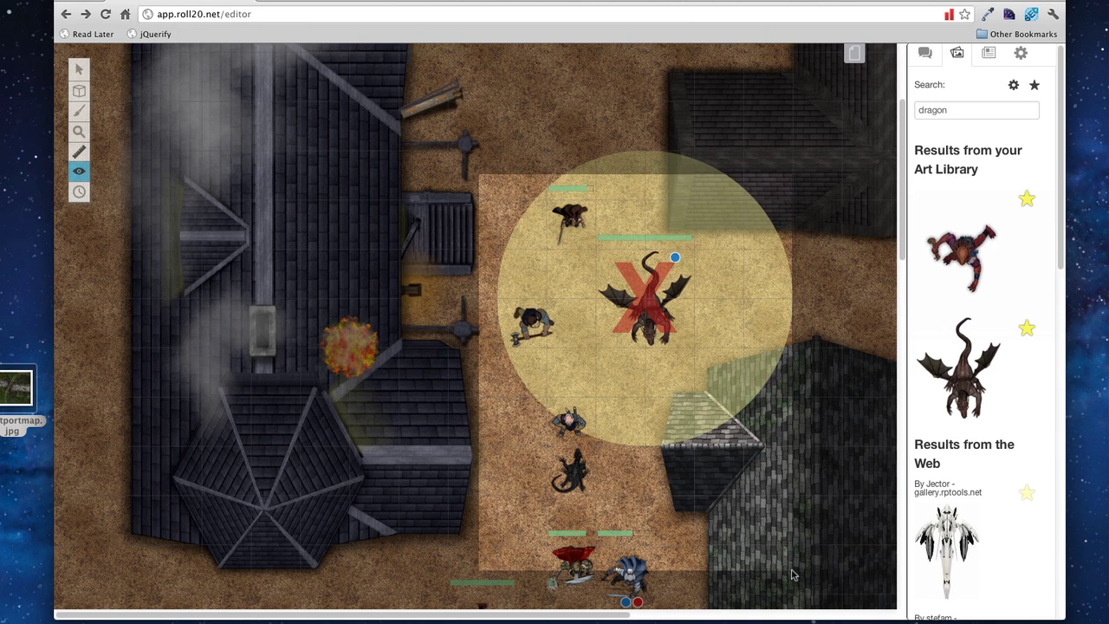
Set the first Turn Order entry's initiative to 25 and move the red-caped token's entry to the start of the list
mouse_move(83, 175)
left_click(79, 193)
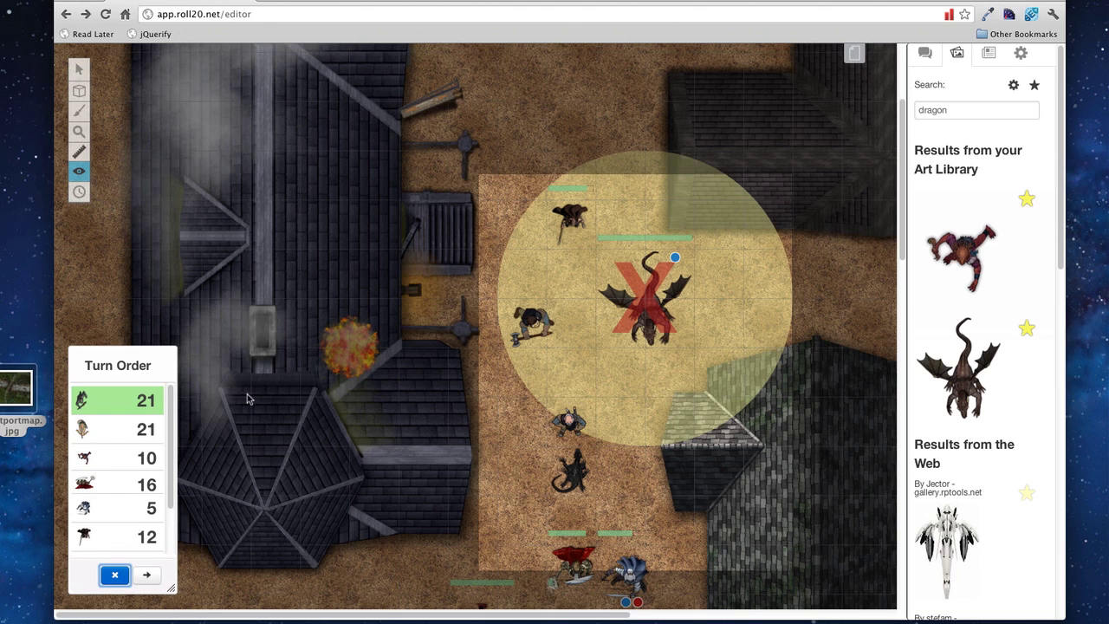
left_click(145, 400)
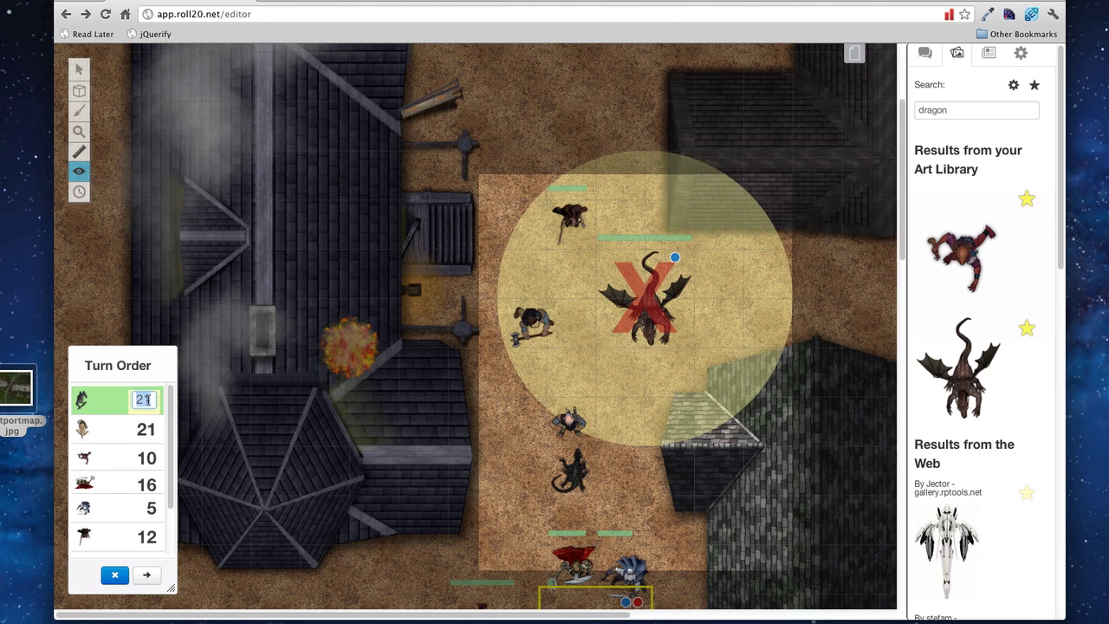
type("25")
key("Return")
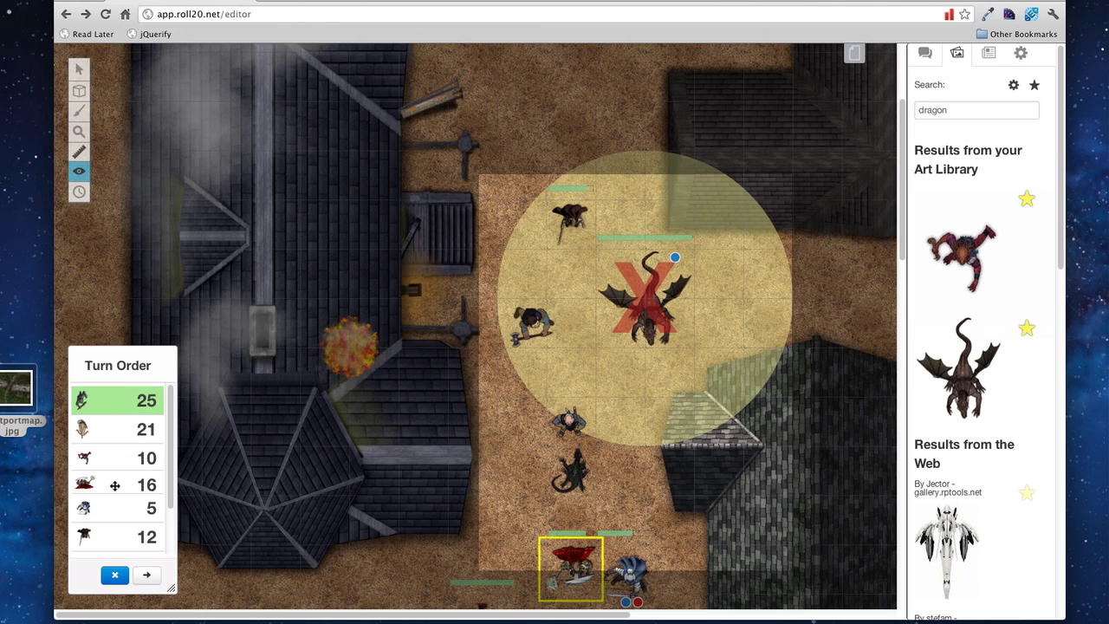
left_click_drag(116, 485, 117, 402)
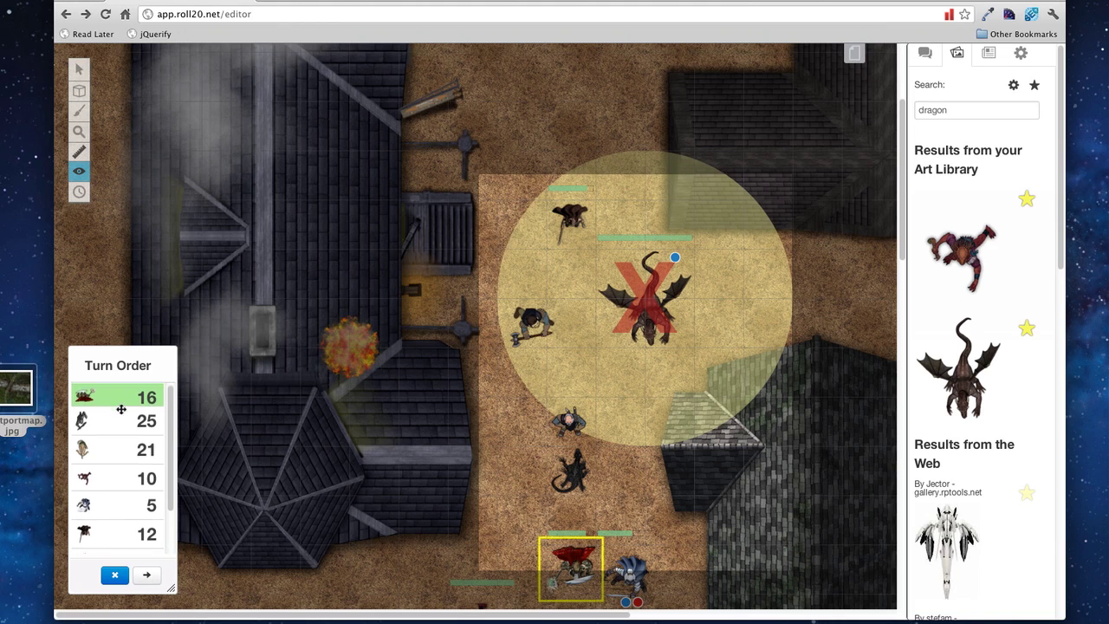
Advance the Turn Order by four turns and close the tracker
scroll(119, 414, "down", 2)
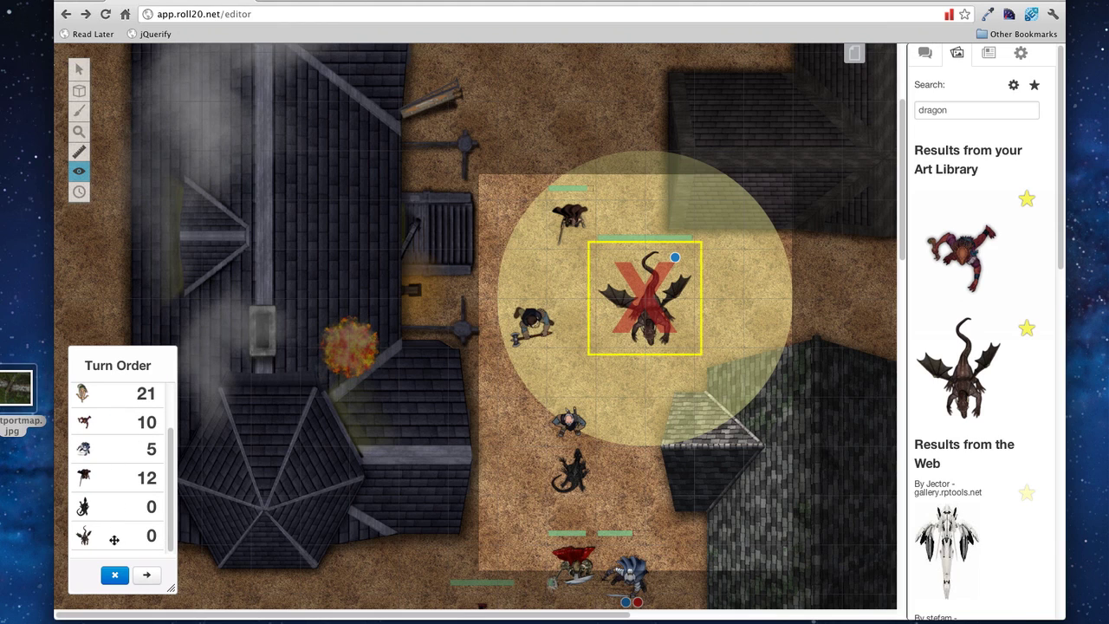
left_click(147, 576)
left_click(147, 575)
left_click(146, 576)
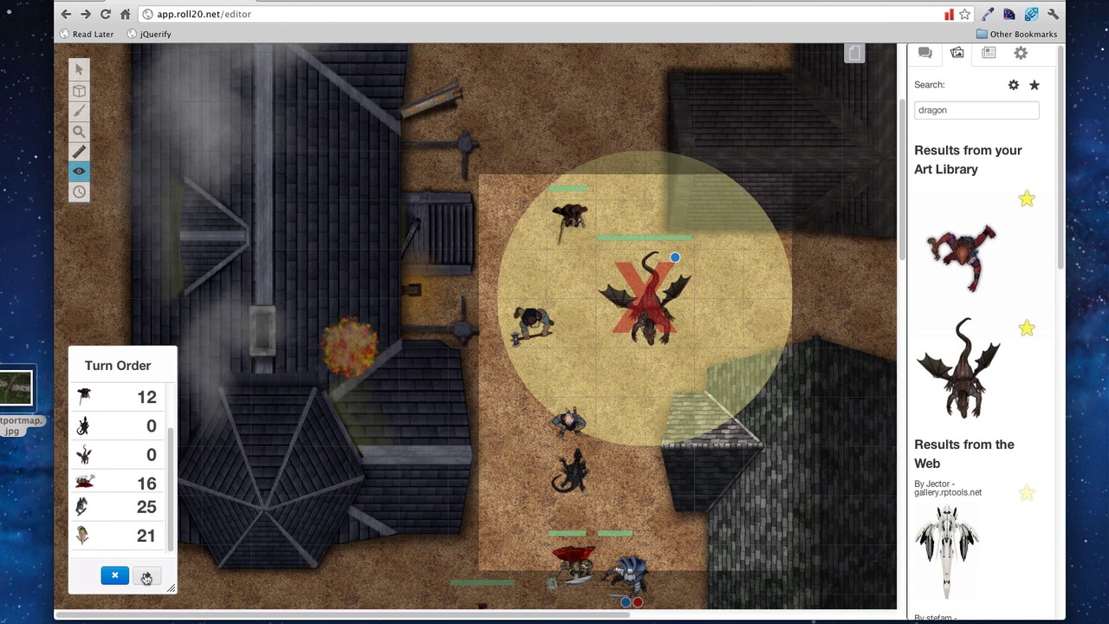
left_click(146, 575)
left_click(115, 575)
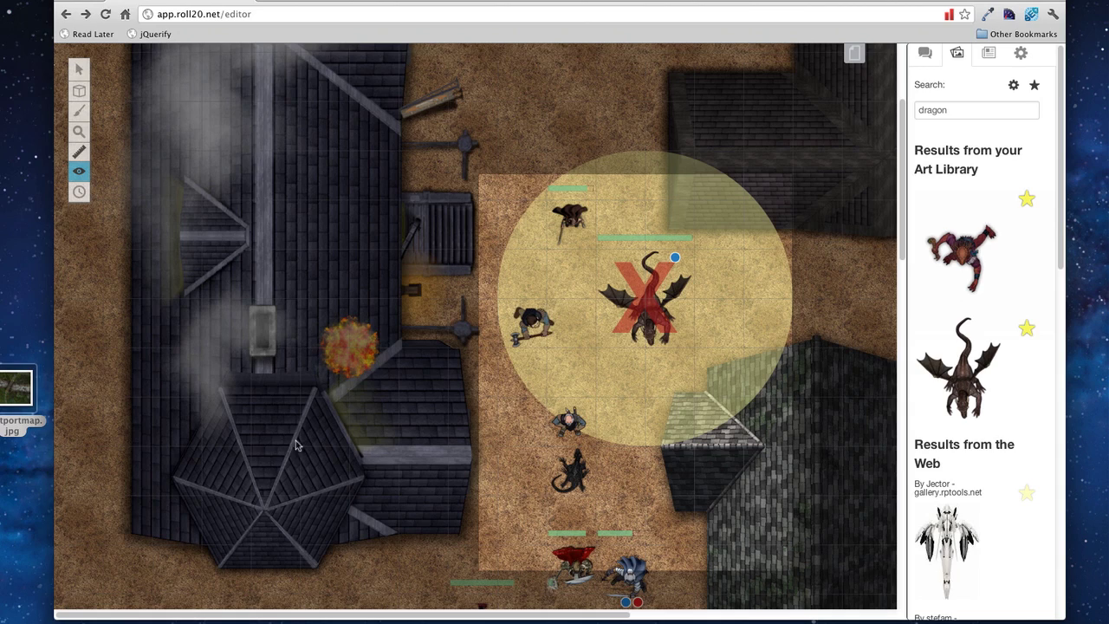
Add a macro named "battlecry" with the action /em Screams, "You'll never take me alive!"
left_click(1021, 52)
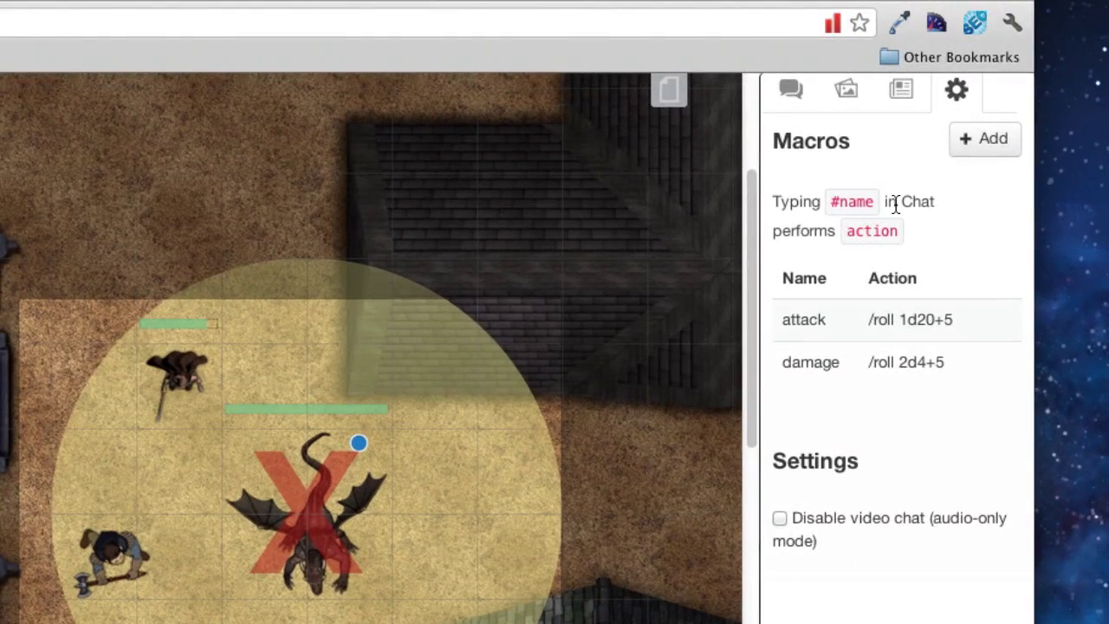
left_click(964, 142)
type("battlecry")
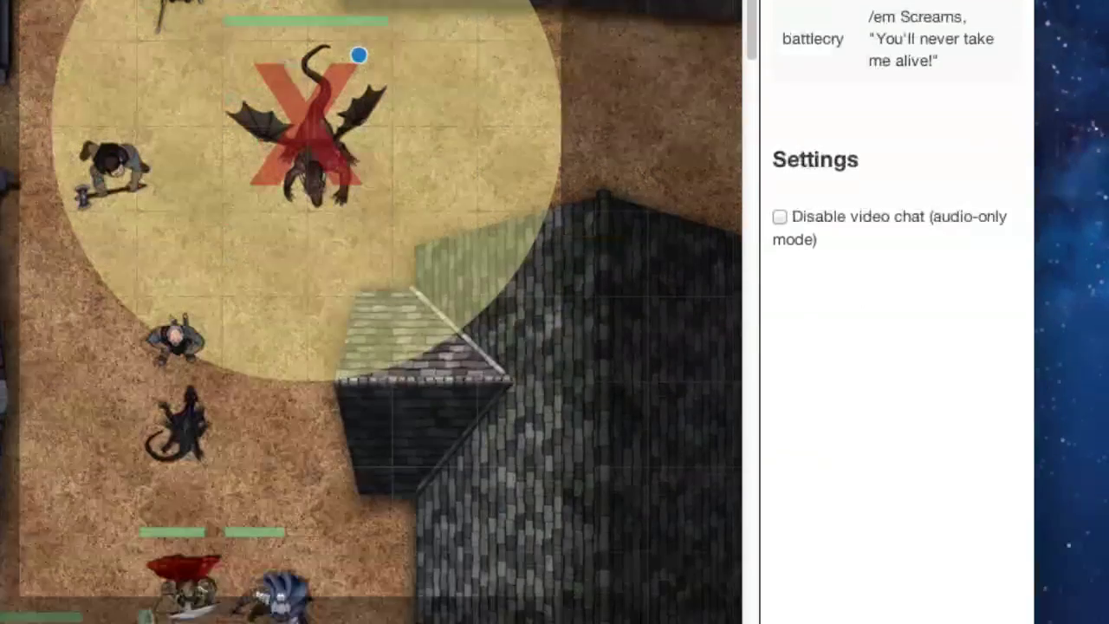
Run the #attack, #damage and #battlecry macros one after another in the chat
left_click(791, 90)
left_click(895, 505)
type("#attack")
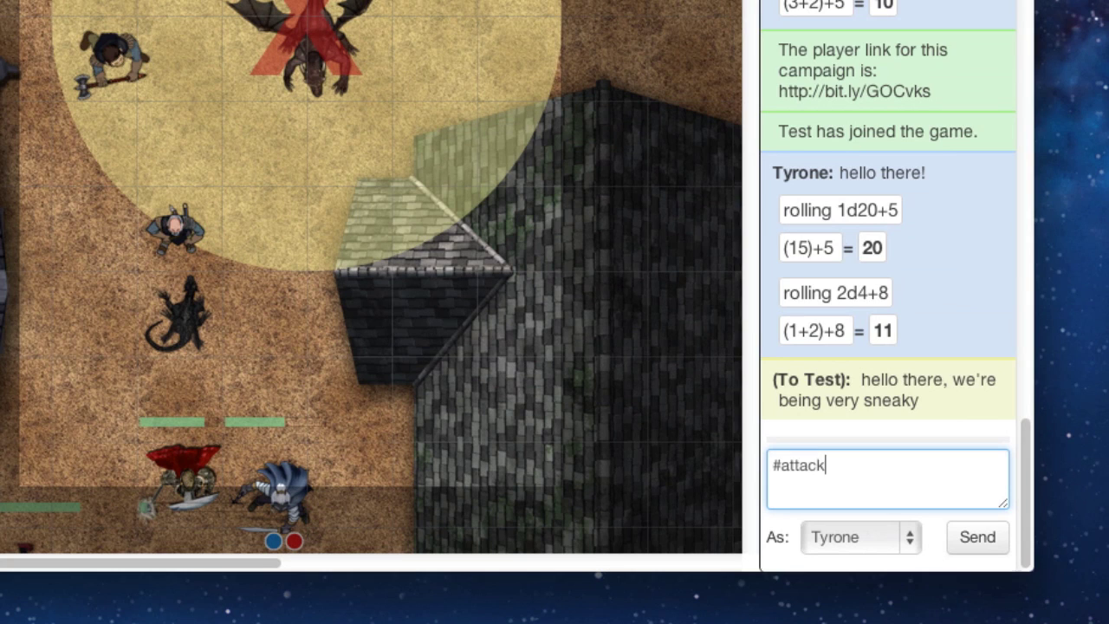
key("Return")
type("#damage")
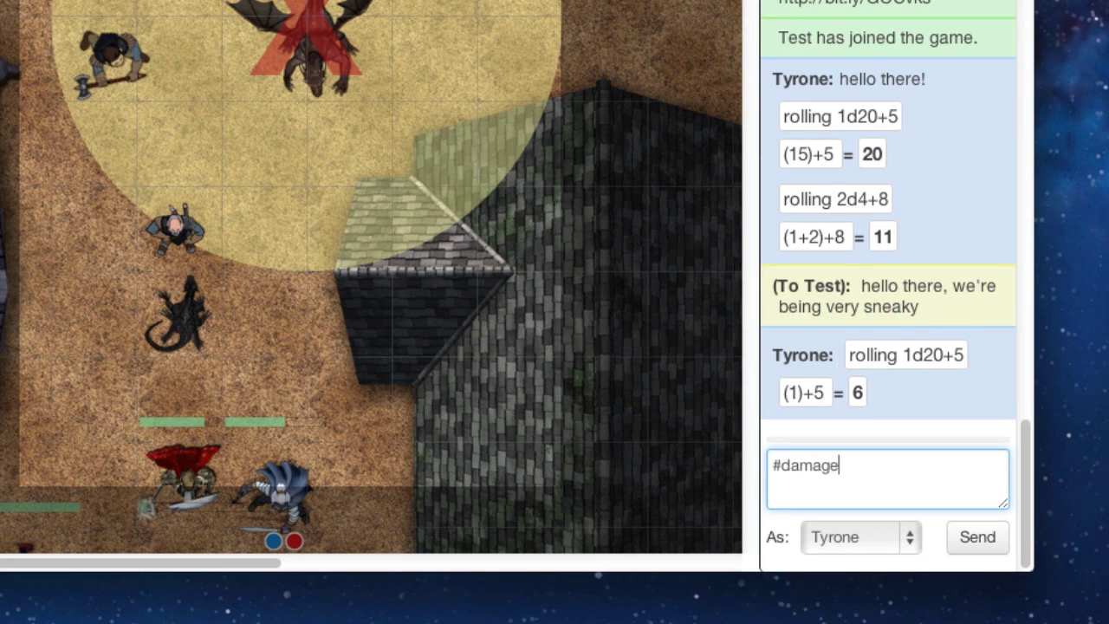
key("Return")
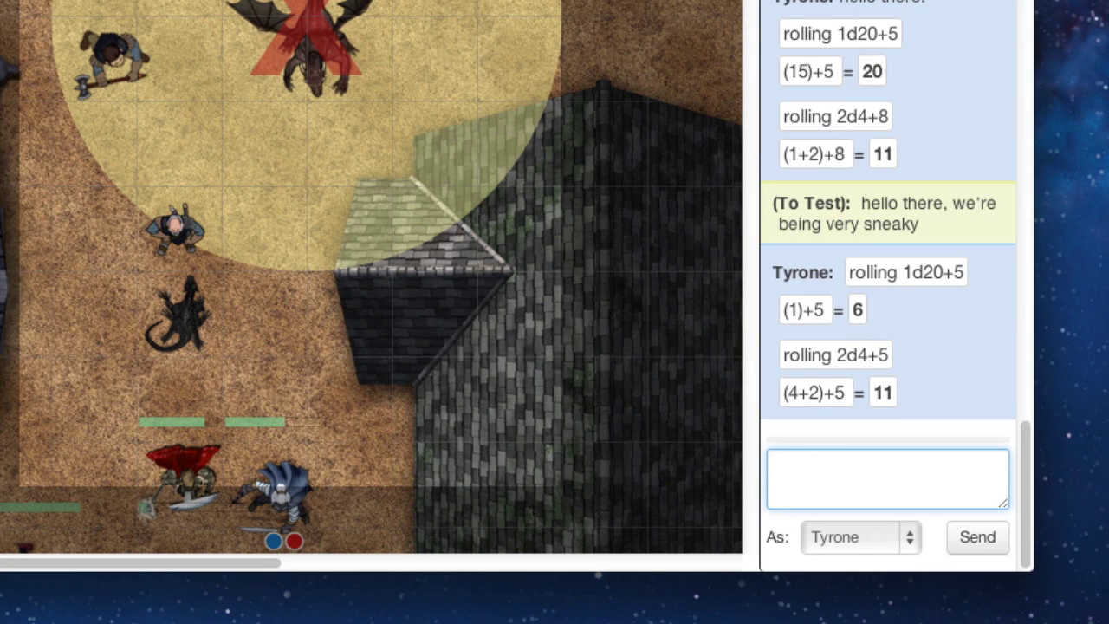
type("#battlecry")
key("Return")
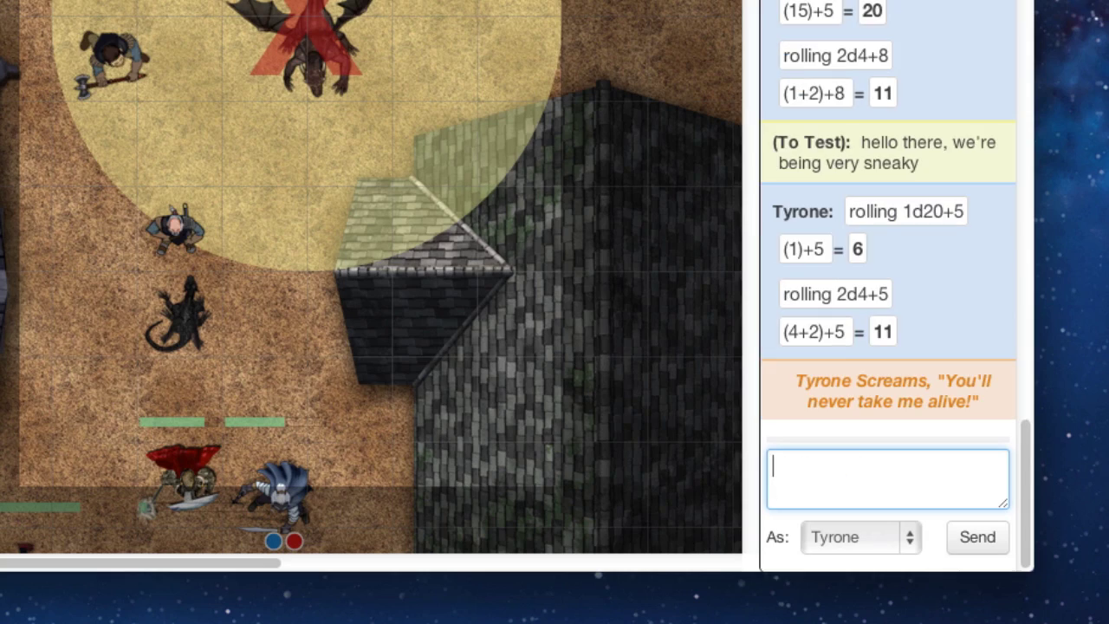